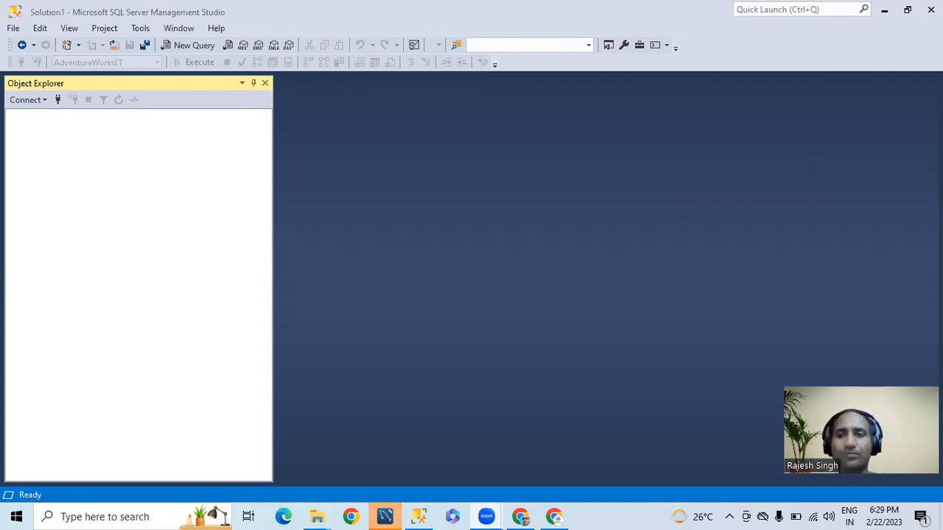
Connect Object Explorer to the local DESKTOP-0O7CKQU Database Engine with Windows Authentication and expand its databases.
{"action": "left_click", "coordinate": [884, 11]}
{"action": "left_click", "coordinate": [925, 9]}
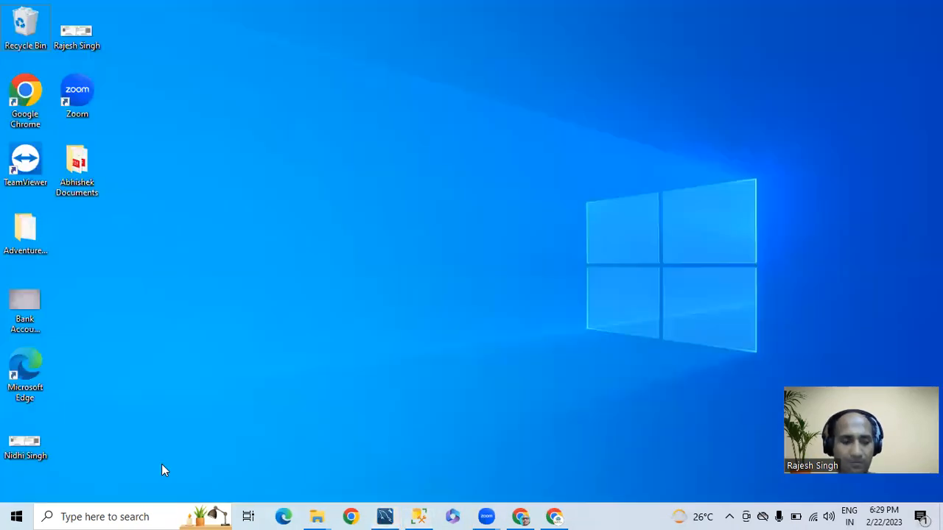
{"action": "left_click", "coordinate": [419, 517]}
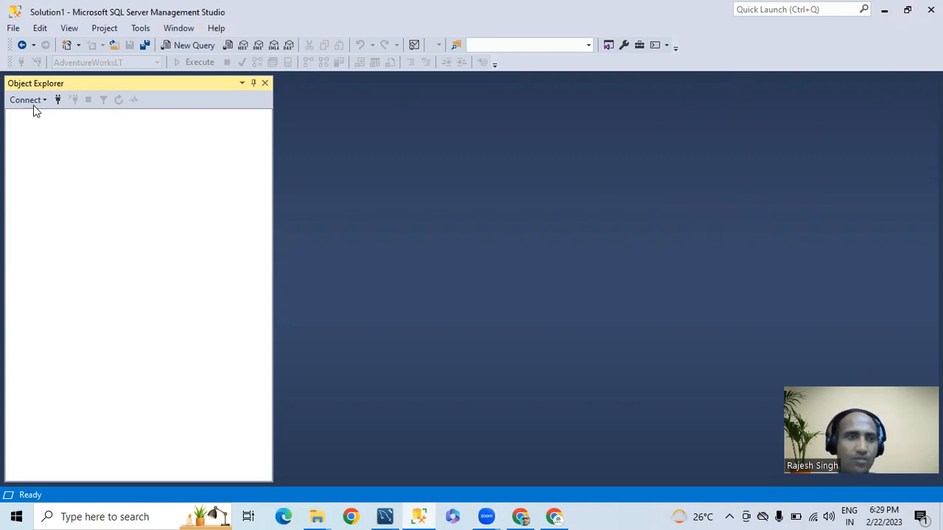
{"action": "left_click", "coordinate": [12, 28]}
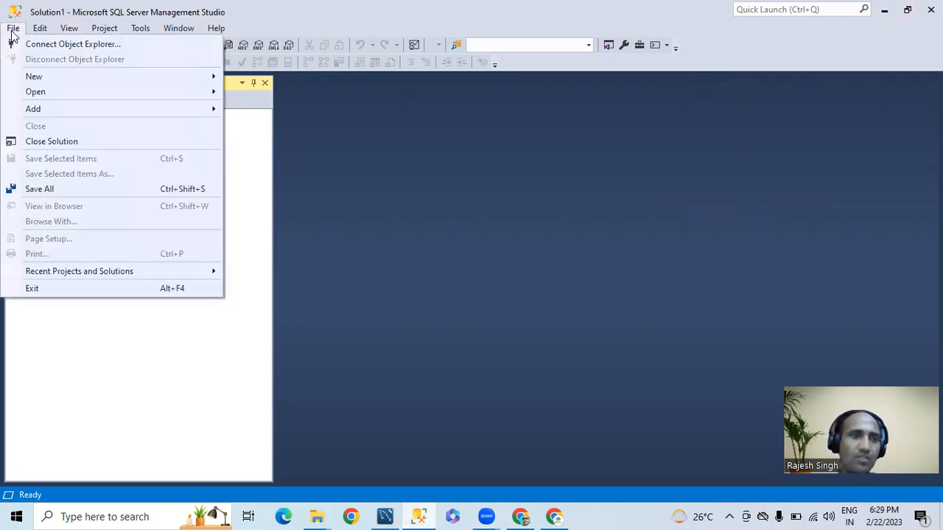
{"action": "left_click", "coordinate": [65, 48]}
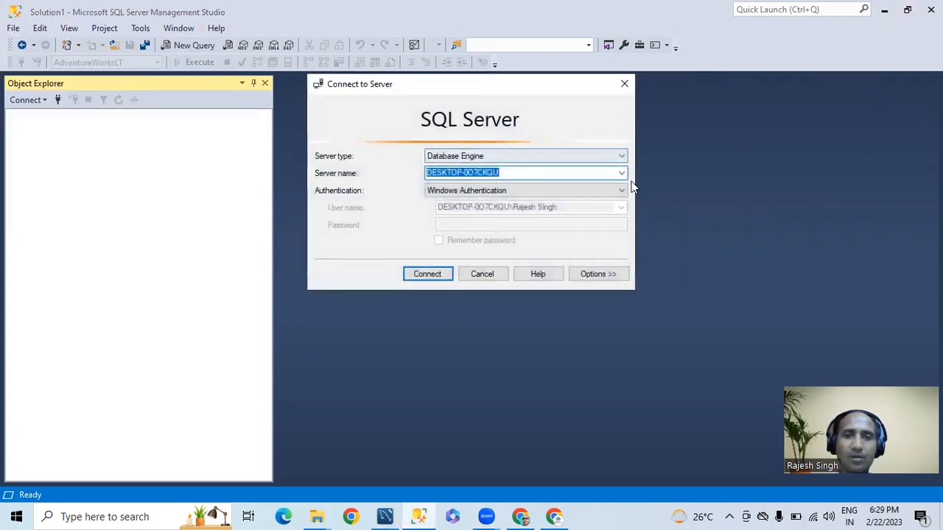
{"action": "left_click", "coordinate": [427, 274]}
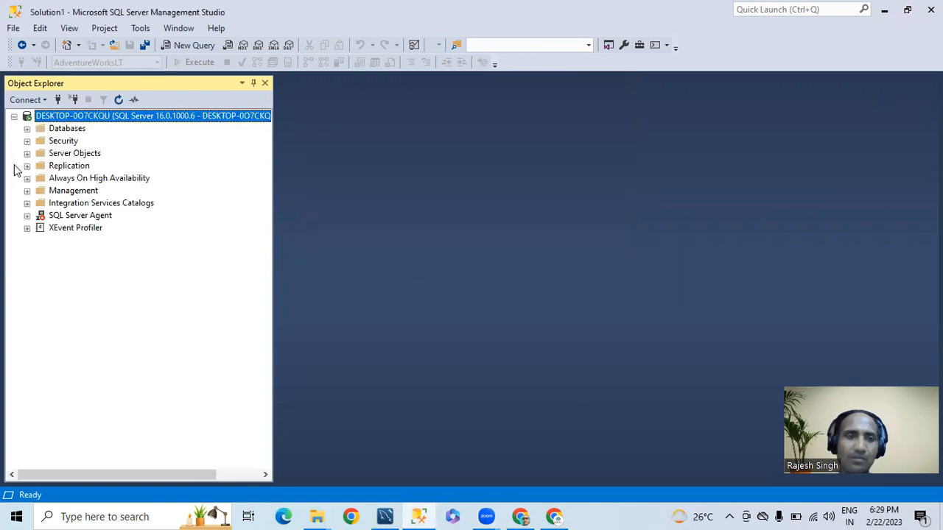
{"action": "left_click", "coordinate": [27, 129]}
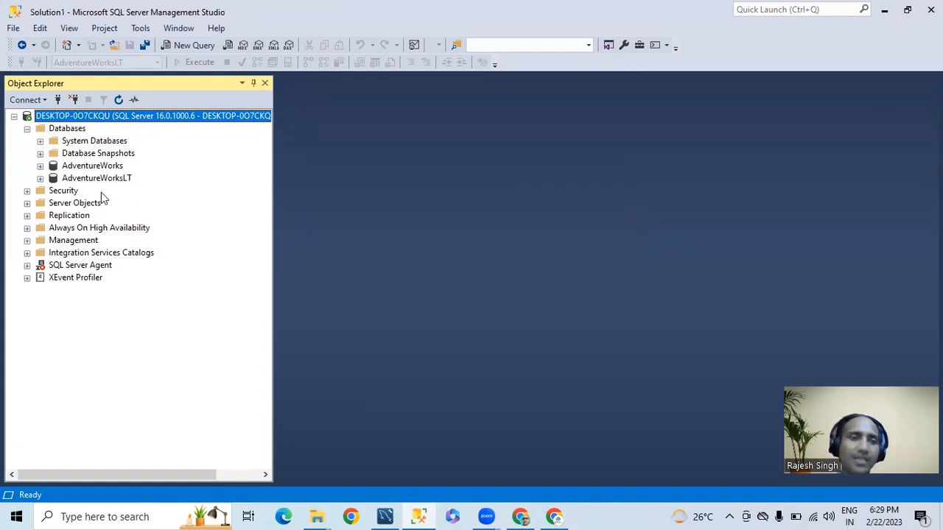
Switch to the Azure portal in Chrome, open the mssql01 SQL server's overview and copy its server name.
{"action": "right_click", "coordinate": [134, 118]}
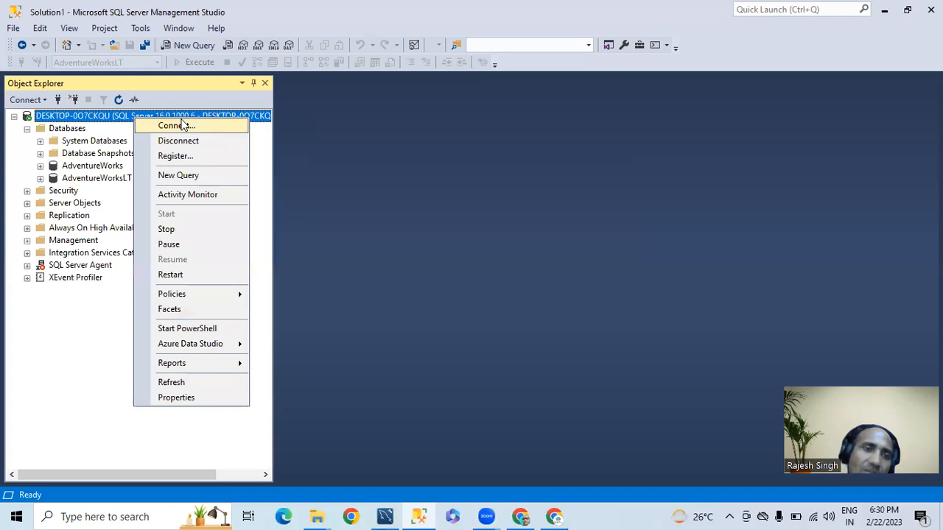
{"action": "left_click", "coordinate": [521, 517]}
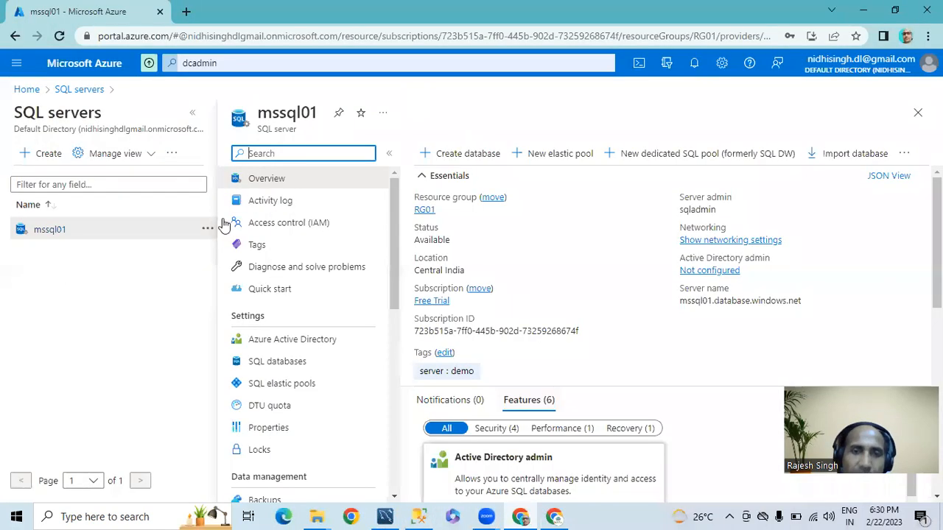
{"action": "left_click", "coordinate": [62, 91]}
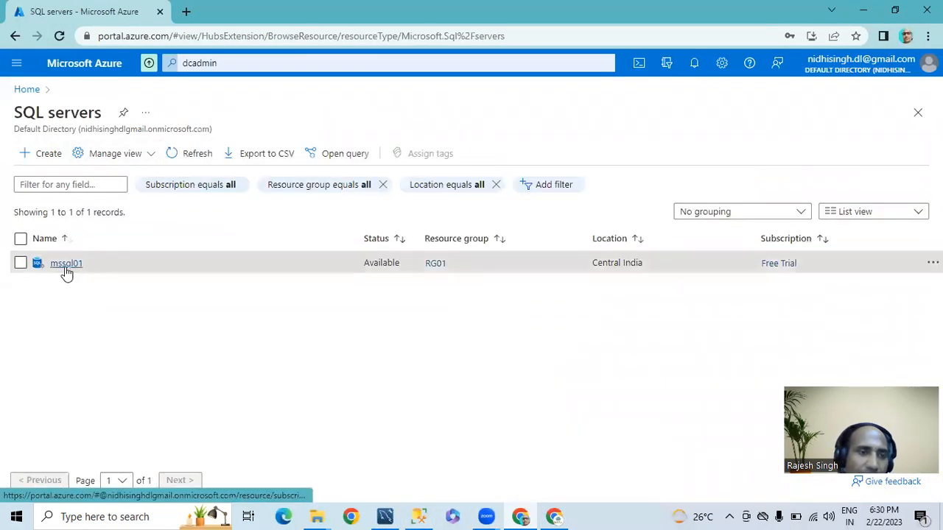
{"action": "left_click", "coordinate": [64, 268]}
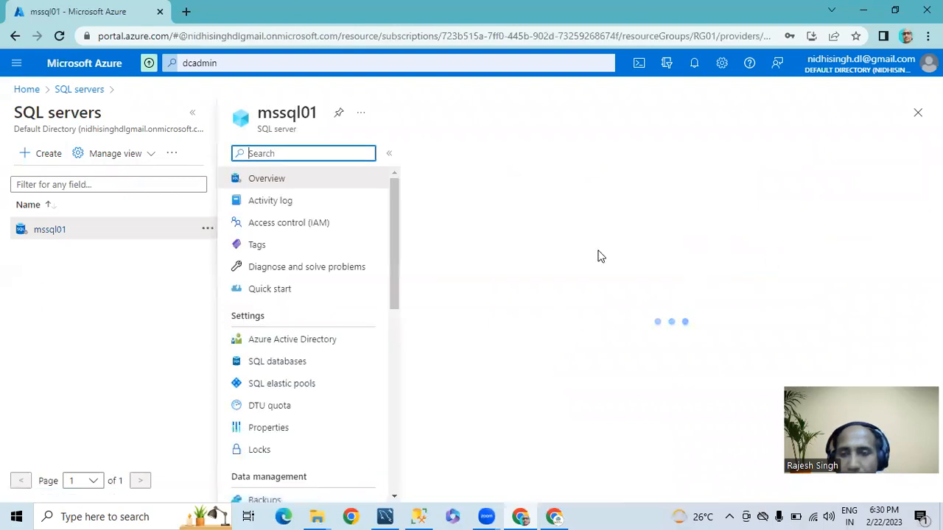
{"action": "left_click", "coordinate": [809, 300]}
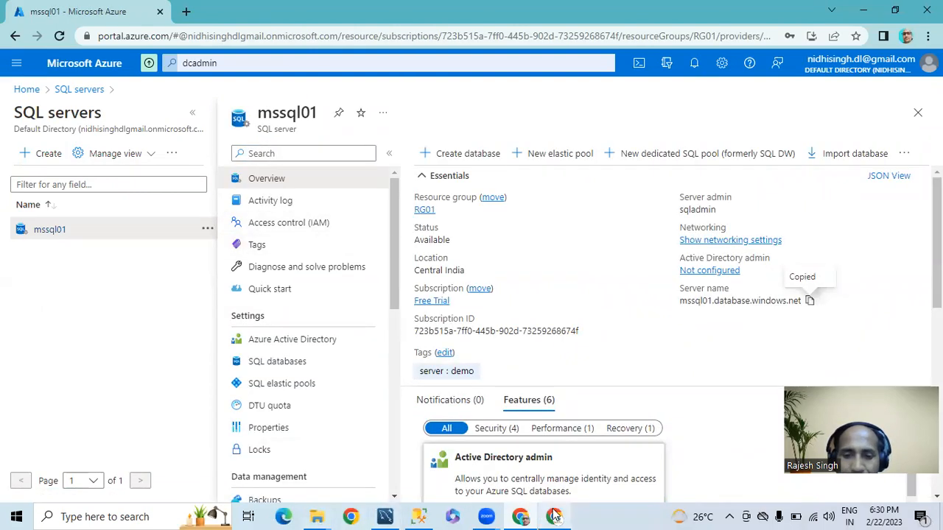
Switch to SQL Server Management Studio, connect to mssql01.database.windows.net with SQL Server Authentication as sqladmin, and expand its databases.
{"action": "left_click", "coordinate": [418, 516]}
{"action": "right_click", "coordinate": [122, 116]}
{"action": "left_click", "coordinate": [427, 142]}
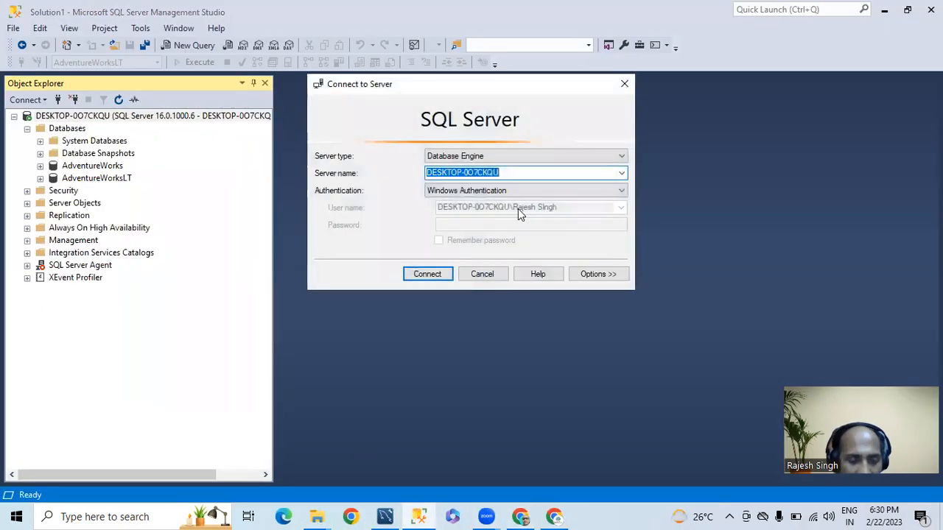
{"action": "key", "text": "ctrl+v"}
{"action": "left_click", "coordinate": [484, 190]}
{"action": "left_click", "coordinate": [486, 209]}
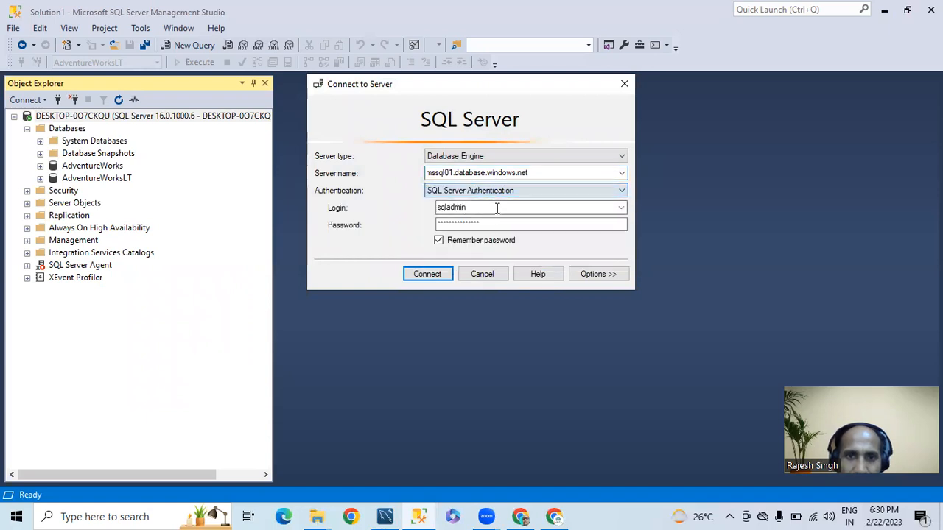
{"action": "left_click", "coordinate": [429, 273]}
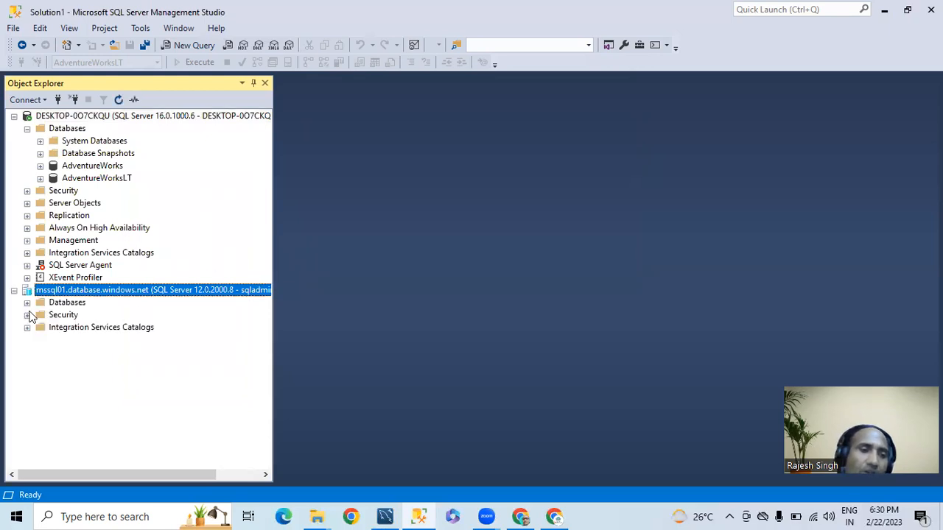
{"action": "left_click", "coordinate": [27, 303]}
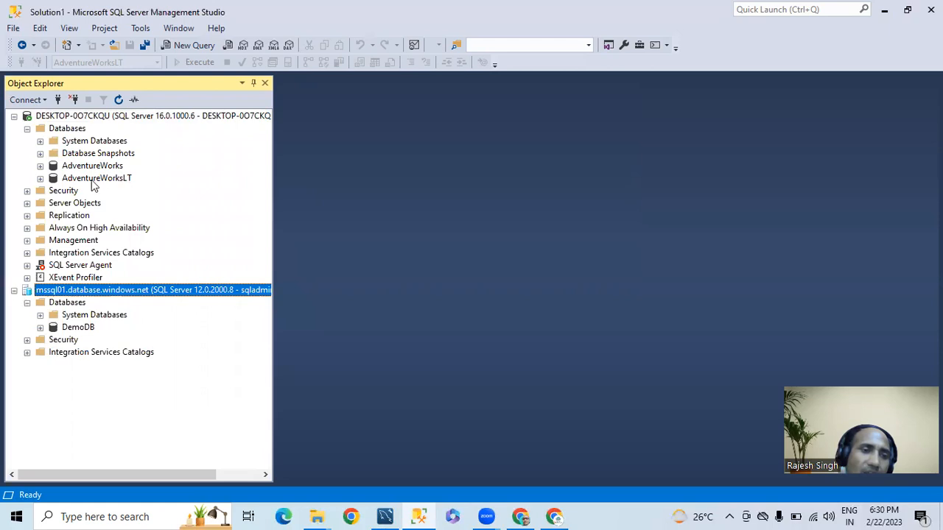
{"action": "left_click", "coordinate": [91, 180]}
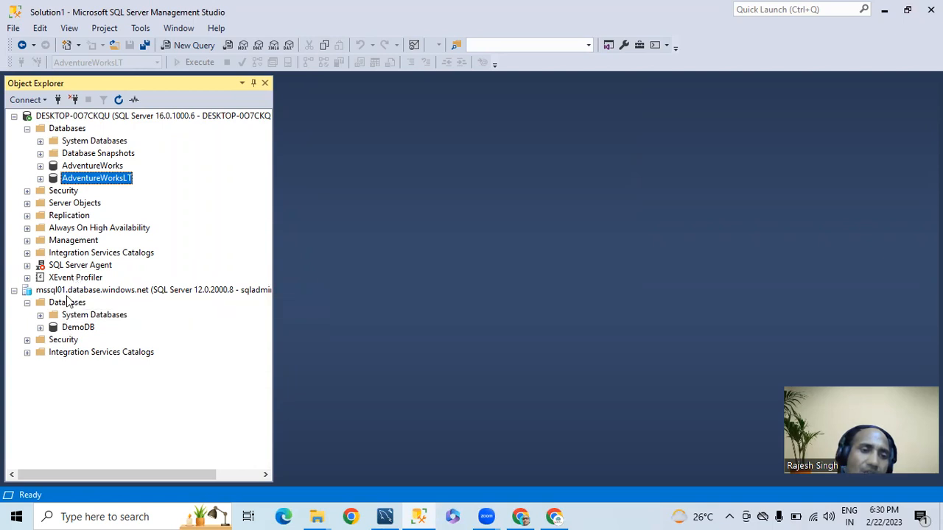
{"action": "left_click", "coordinate": [67, 295]}
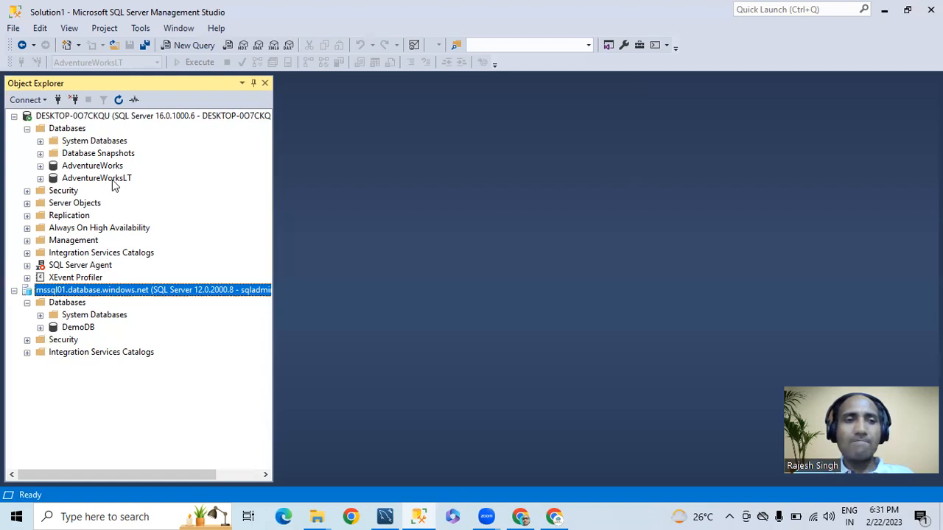
{"action": "left_click", "coordinate": [105, 182]}
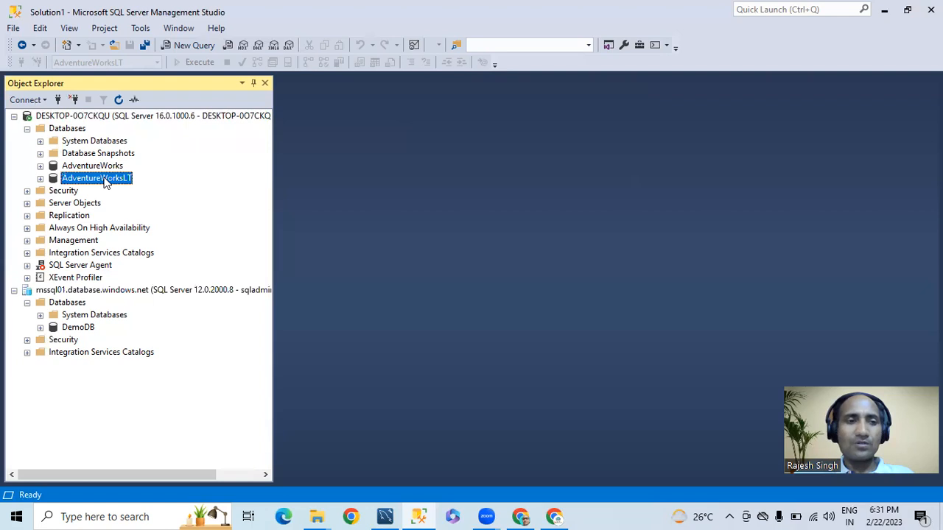
{"action": "right_click", "coordinate": [104, 182]}
{"action": "left_click", "coordinate": [77, 181]}
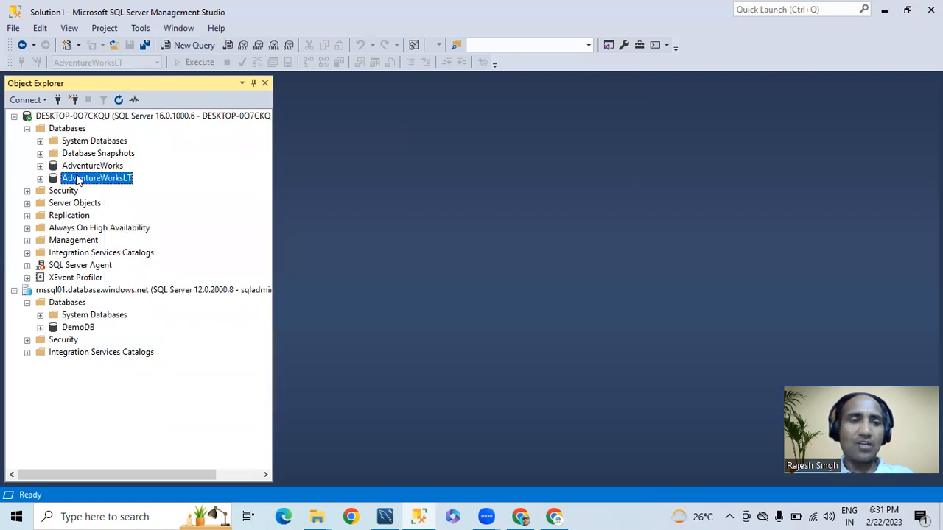
Start exporting the local AdventureWorksLT database as a data-tier application and proceed to the export settings.
{"action": "right_click", "coordinate": [96, 184]}
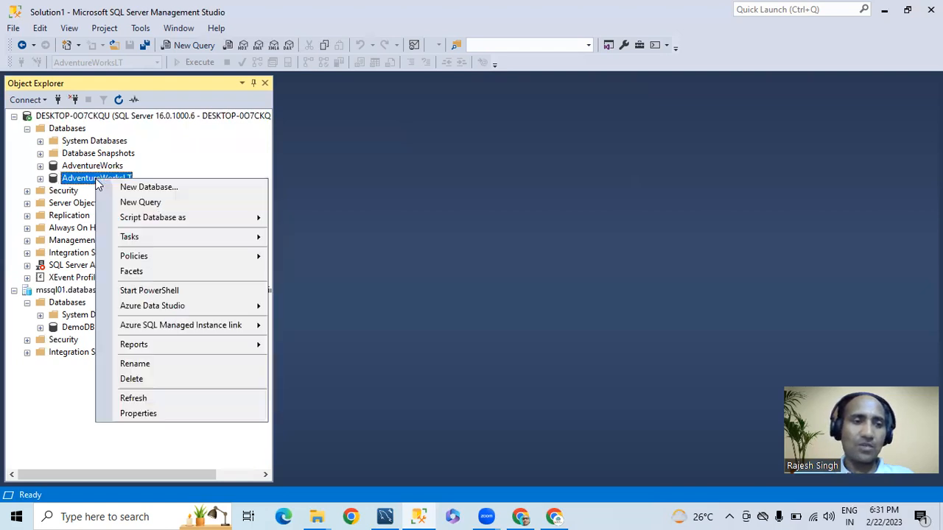
{"action": "mouse_move", "coordinate": [162, 243]}
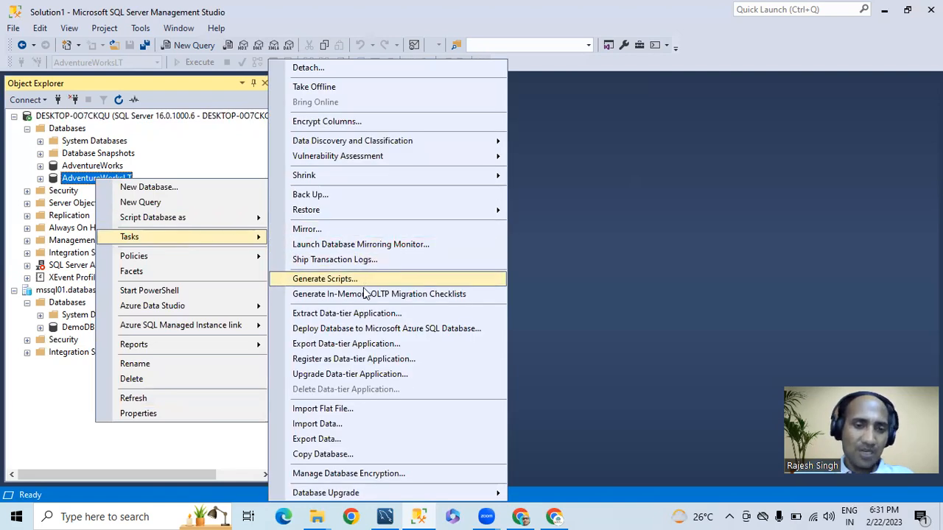
{"action": "left_click", "coordinate": [339, 344]}
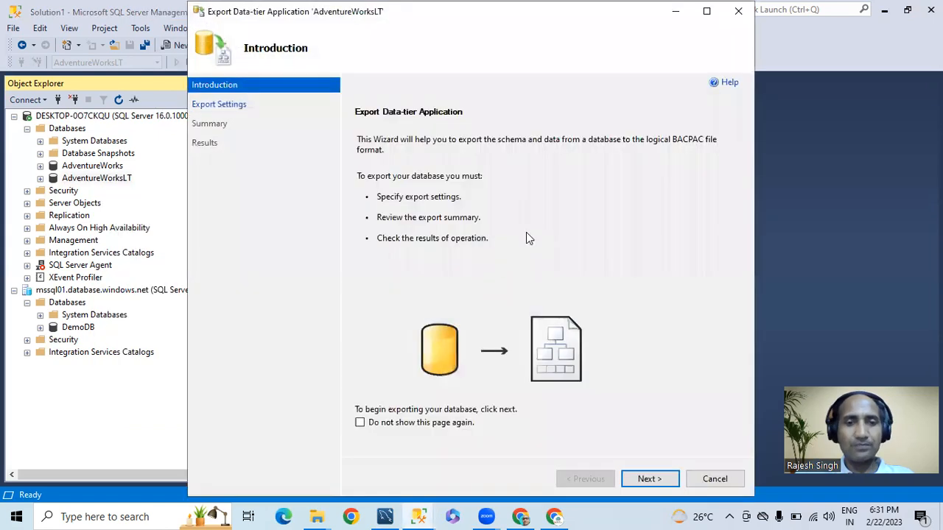
{"action": "left_click", "coordinate": [633, 480]}
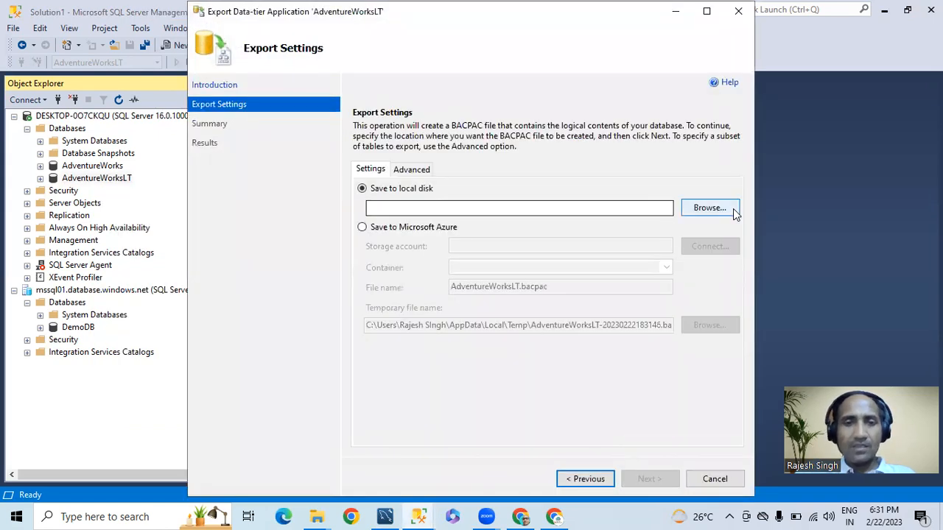
Set the export to save to local disk on the Desktop as AdventureWorksLT.bacpac, reusing the database's name for the file.
{"action": "left_click", "coordinate": [708, 208]}
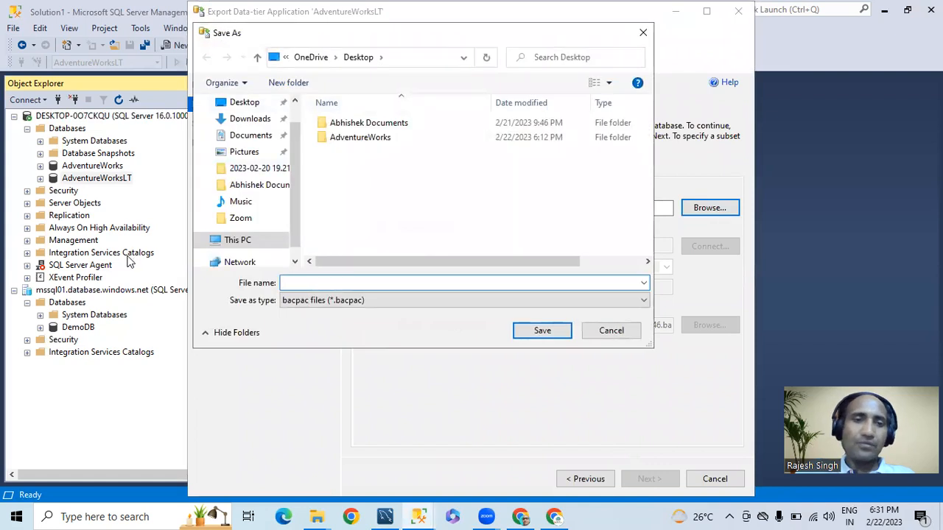
{"action": "left_click", "coordinate": [248, 106]}
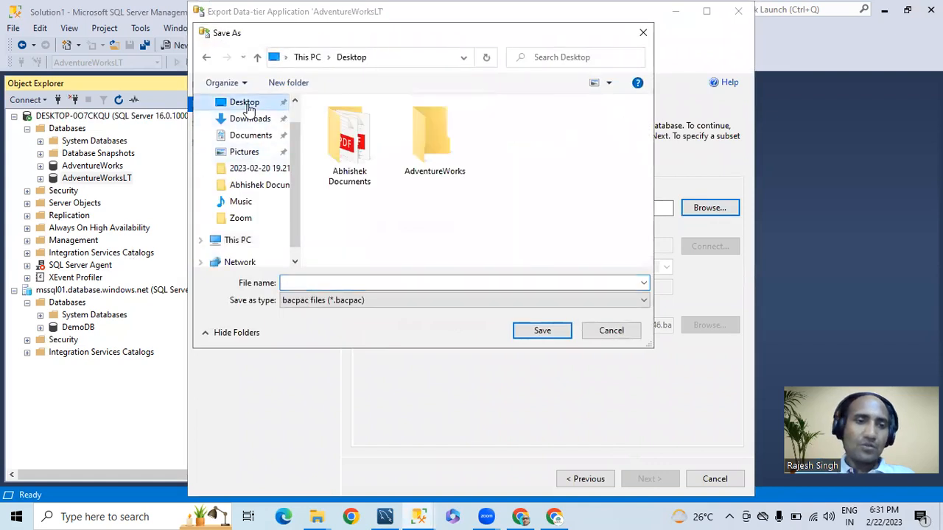
{"action": "left_click", "coordinate": [331, 283]}
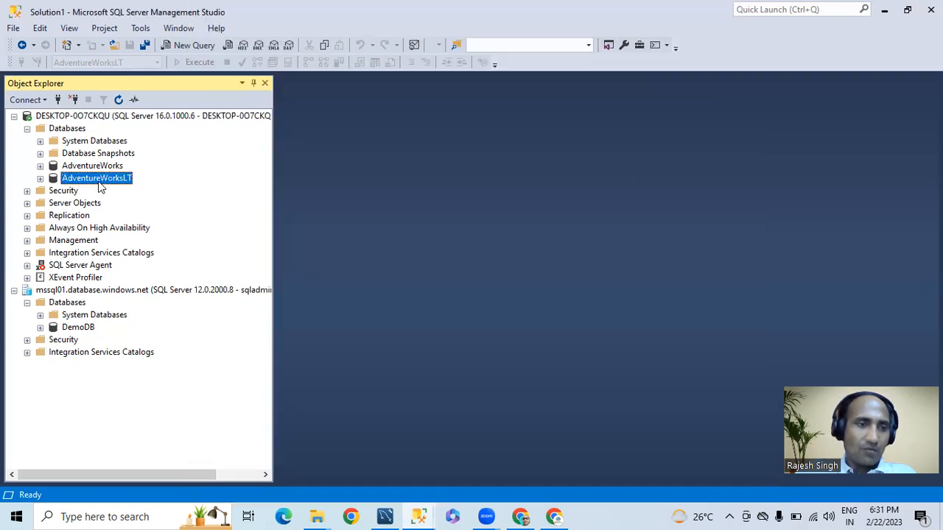
{"action": "right_click", "coordinate": [98, 179]}
{"action": "left_click", "coordinate": [138, 367]}
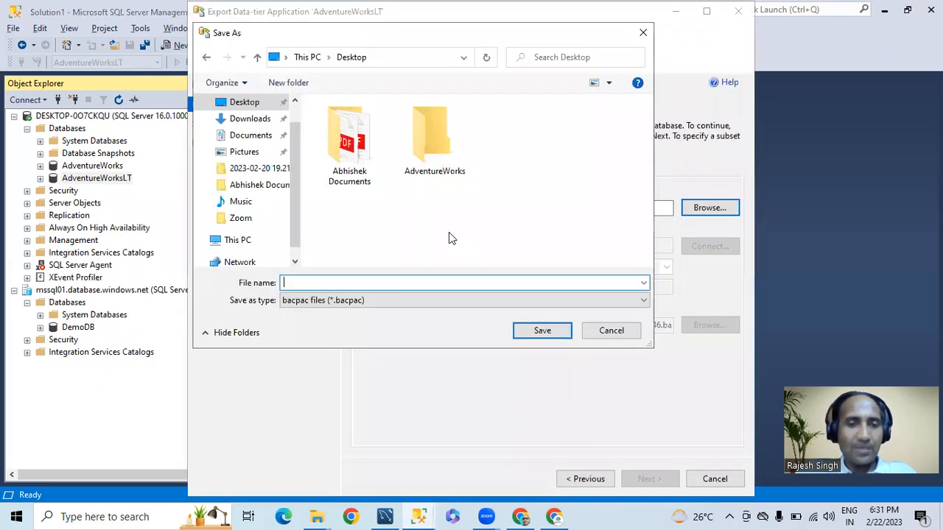
{"action": "key", "text": "ctrl+v"}
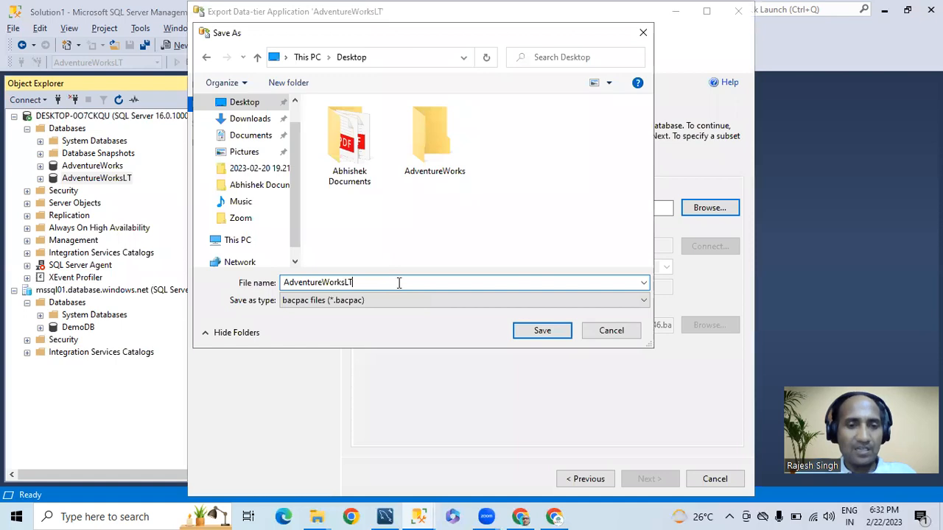
{"action": "left_click", "coordinate": [540, 331]}
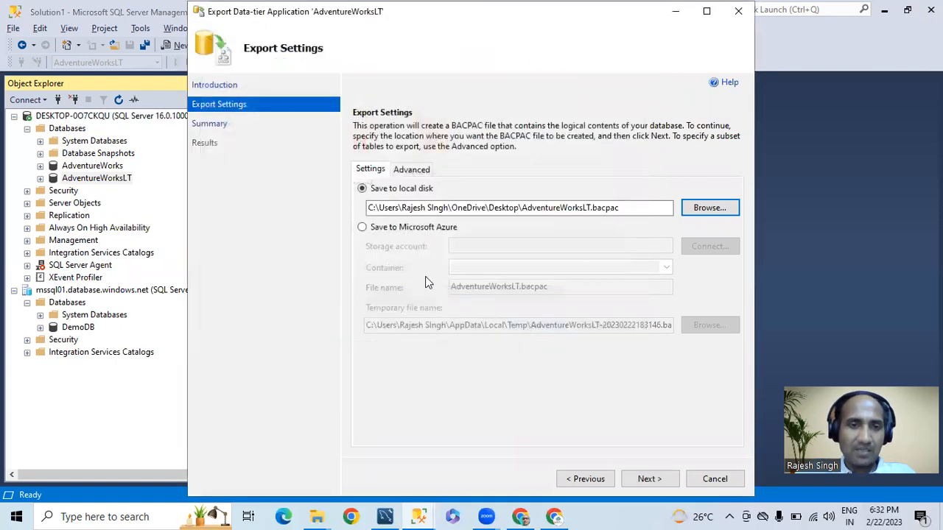
{"action": "left_click_drag", "start_coordinate": [626, 208], "coordinate": [594, 209]}
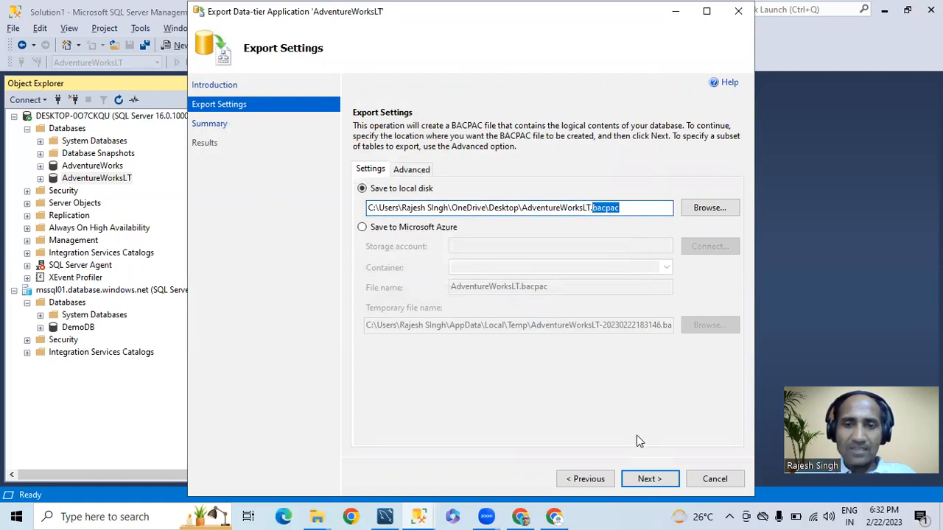
Run the AdventureWorksLT export through to its results and check the desktop for the AdventureWorksLT.bacpac file.
{"action": "left_click", "coordinate": [642, 479]}
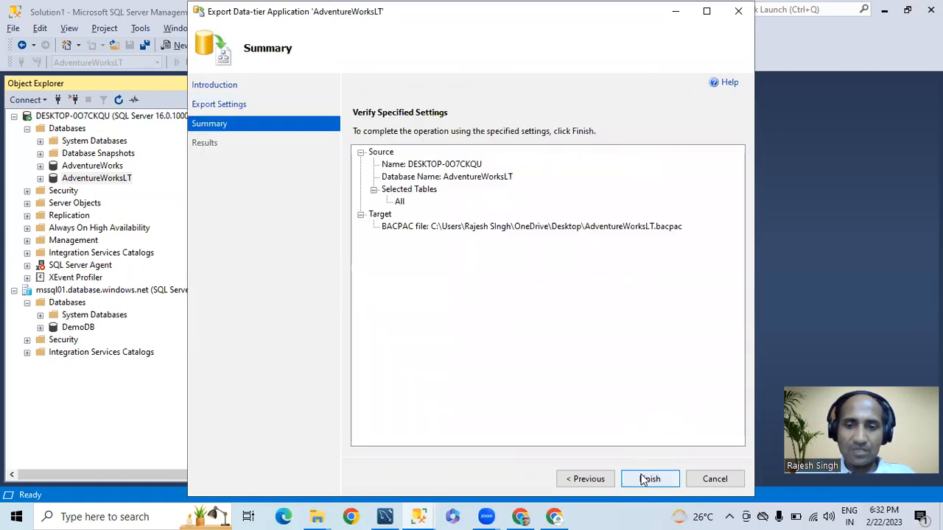
{"action": "left_click", "coordinate": [650, 479]}
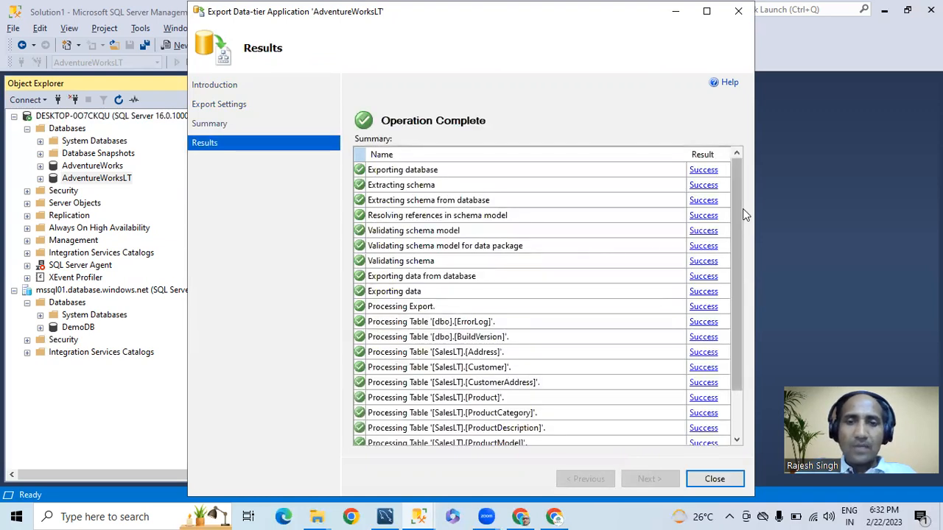
{"action": "left_click_drag", "start_coordinate": [733, 216], "coordinate": [722, 390]}
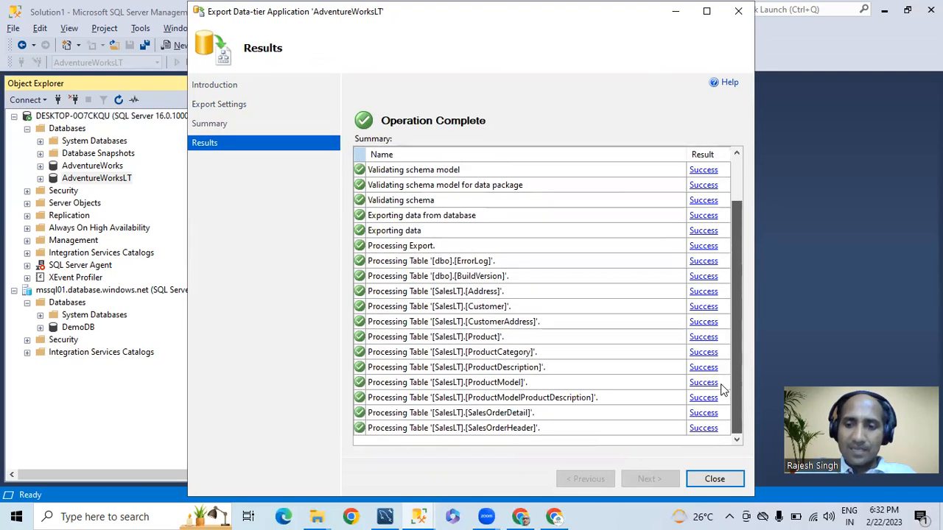
{"action": "left_click", "coordinate": [712, 478]}
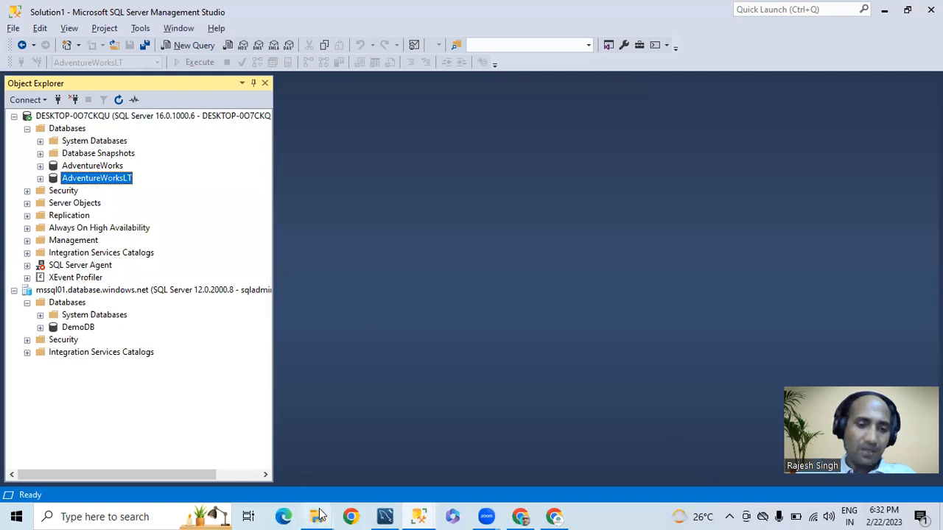
{"action": "mouse_move", "coordinate": [319, 514]}
{"action": "left_click", "coordinate": [73, 235]}
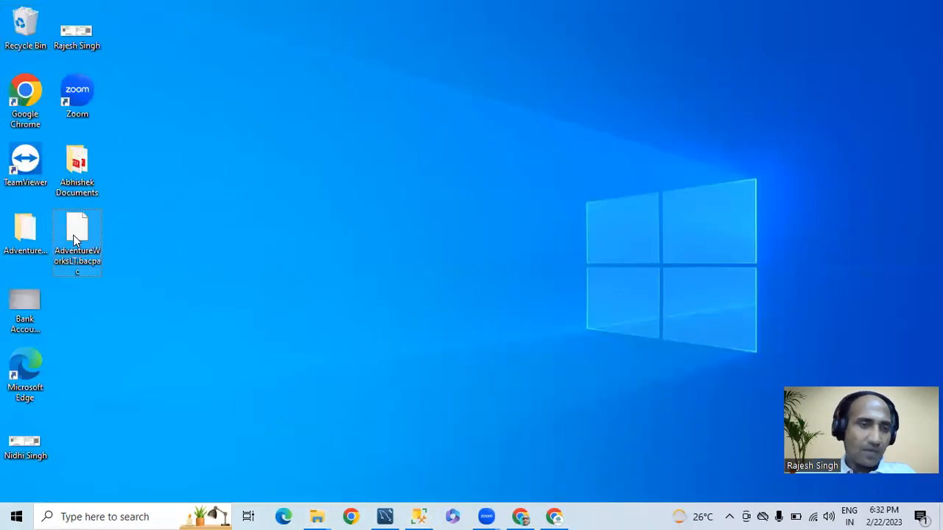
Set the AdventureWorksLT.bacpac file apart on the desktop, and switch to the Azure portal in Chrome to open Storage accounts through a "storage acc" search.
{"action": "left_click_drag", "start_coordinate": [73, 236], "coordinate": [344, 233]}
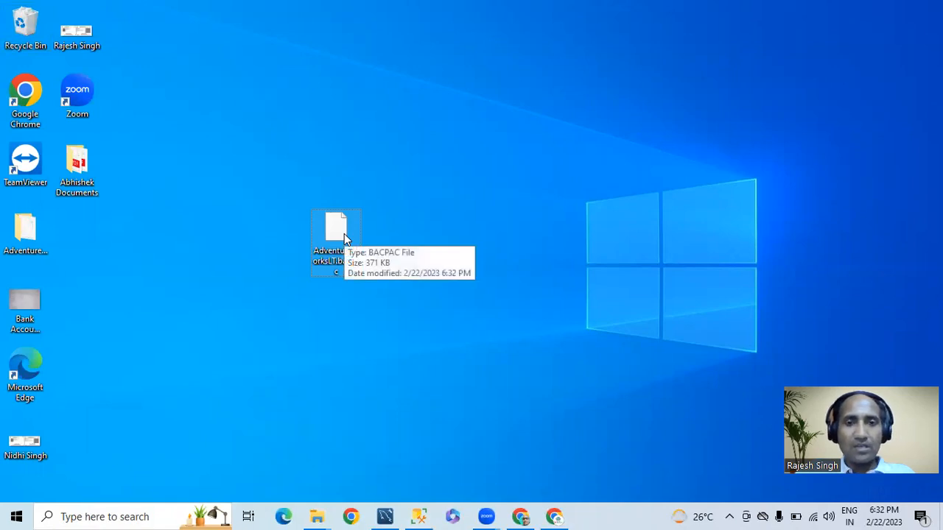
{"action": "left_click", "coordinate": [521, 517]}
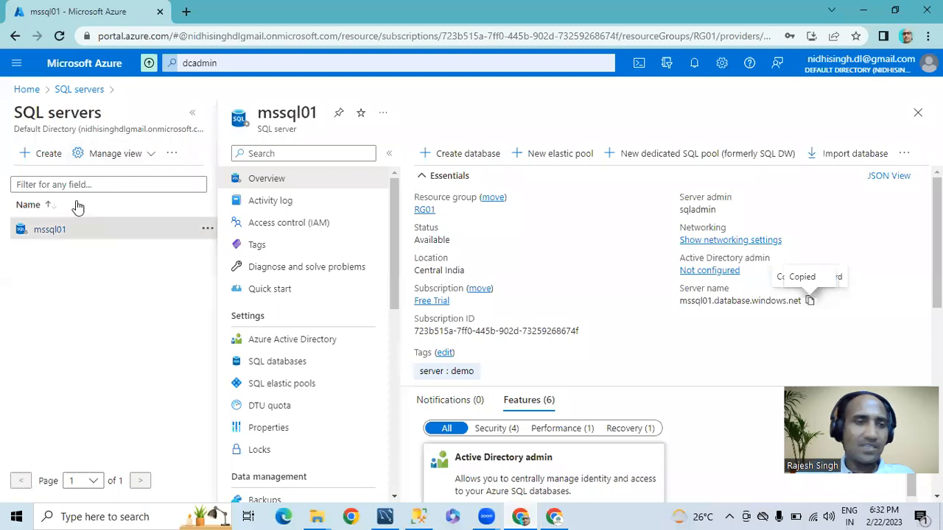
{"action": "left_click", "coordinate": [27, 89]}
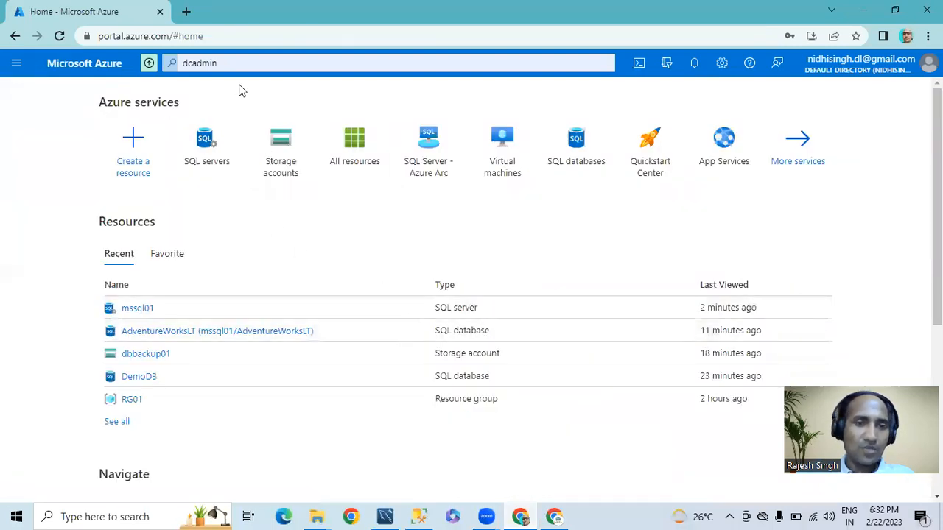
{"action": "left_click", "coordinate": [243, 64]}
{"action": "type", "text": "sto"}
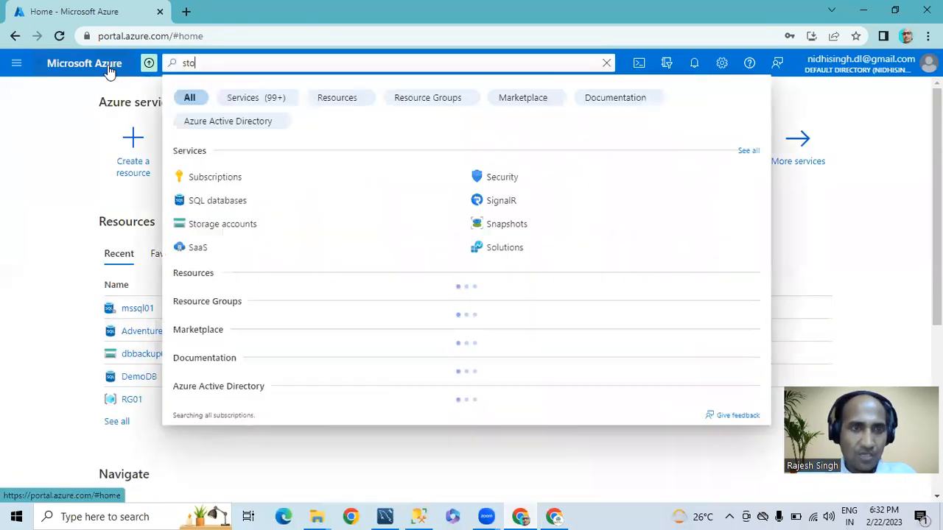
{"action": "type", "text": "rag"}
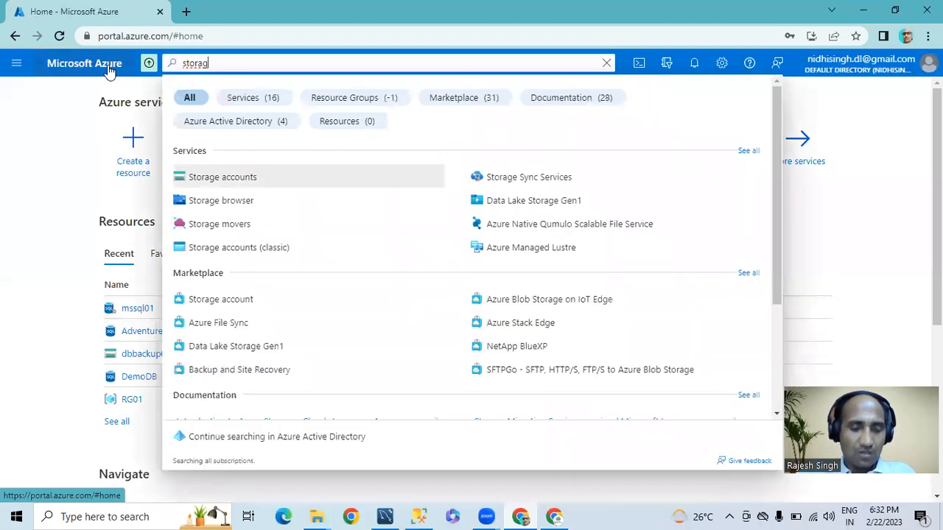
{"action": "type", "text": "e acc"}
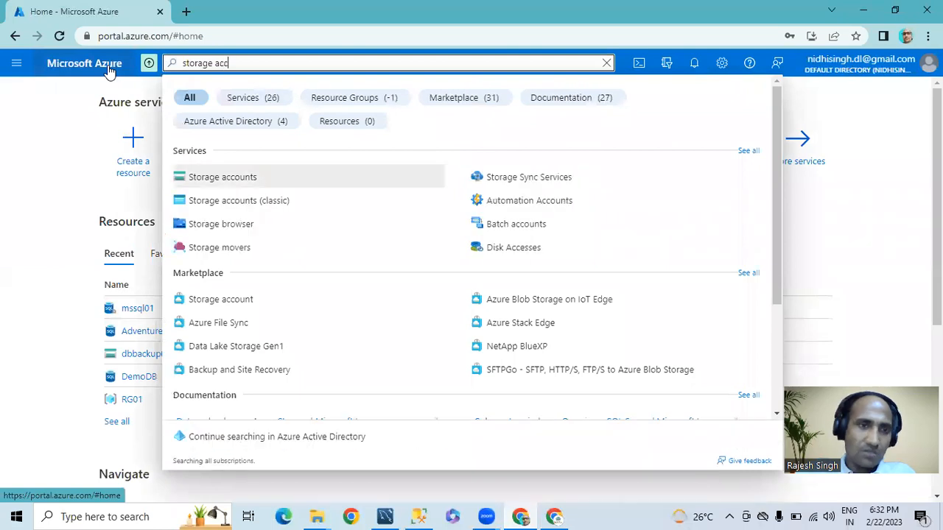
{"action": "left_click", "coordinate": [213, 178]}
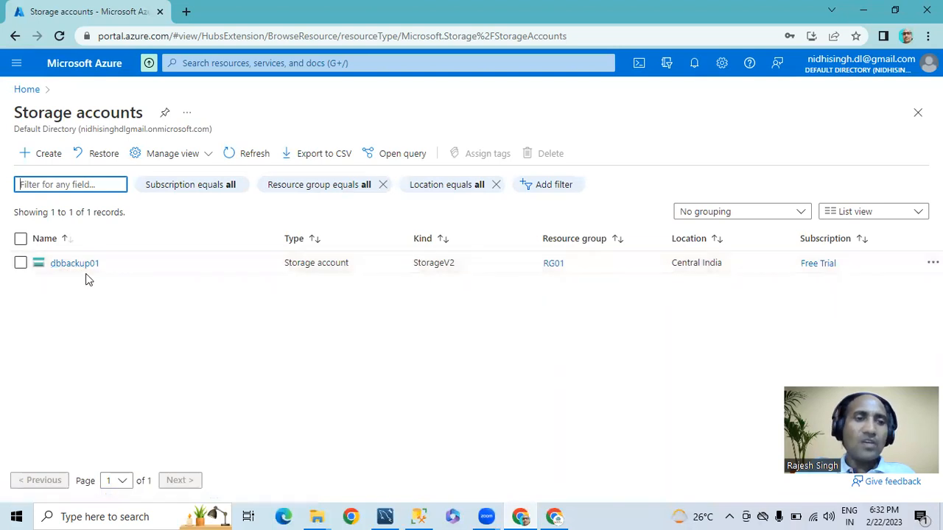
Open the sqlbackup container in the dbbackup01 storage account.
{"action": "mouse_move", "coordinate": [76, 268]}
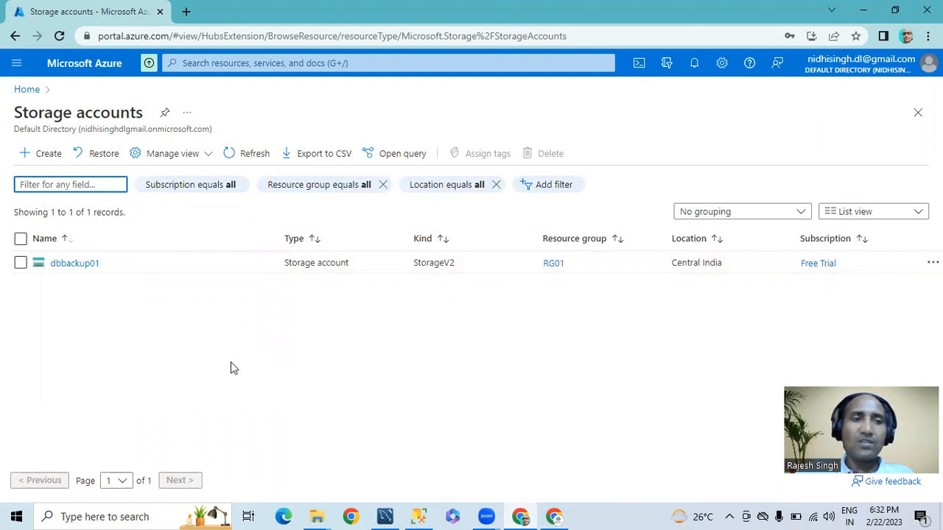
{"action": "left_click", "coordinate": [72, 267]}
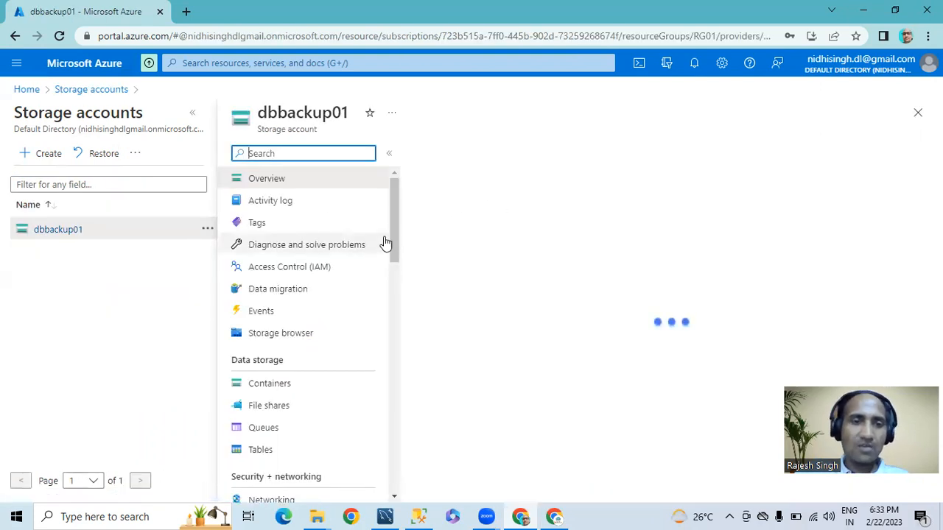
{"action": "left_click_drag", "start_coordinate": [390, 232], "coordinate": [390, 251]}
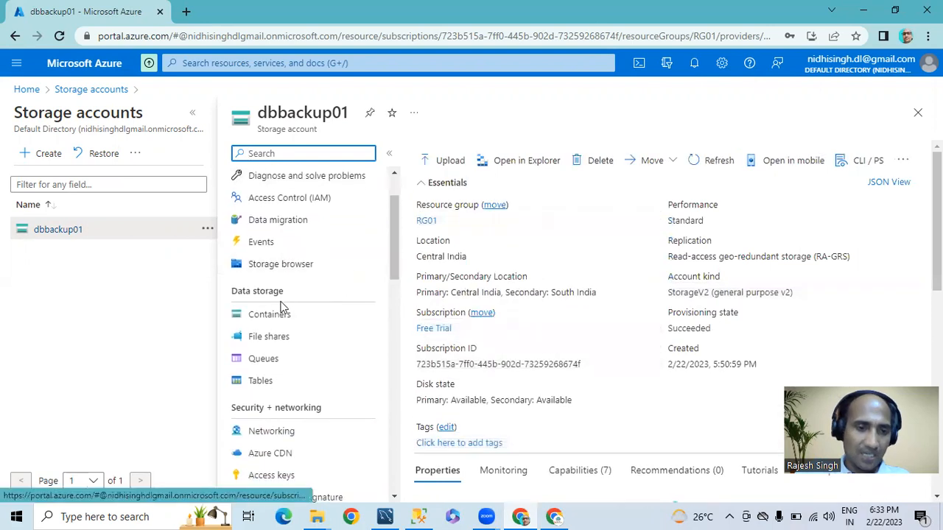
{"action": "left_click", "coordinate": [255, 322]}
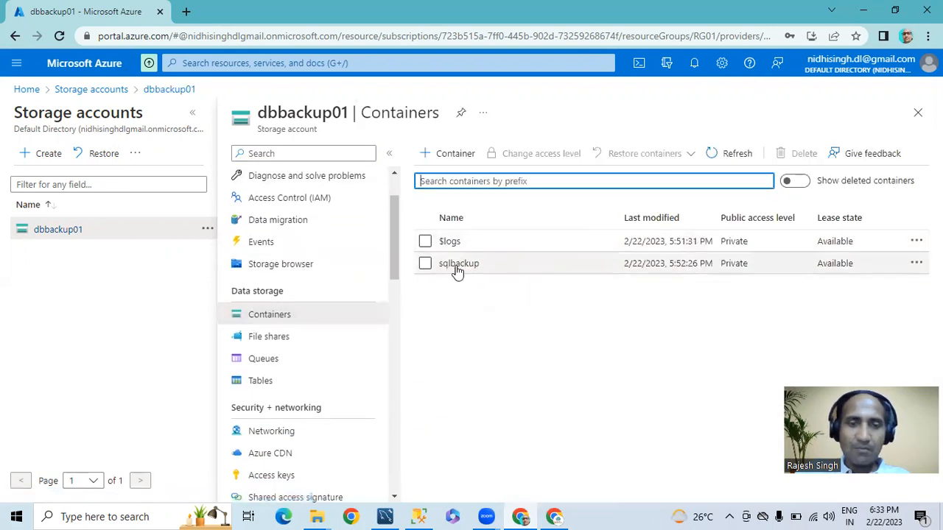
{"action": "left_click", "coordinate": [457, 264]}
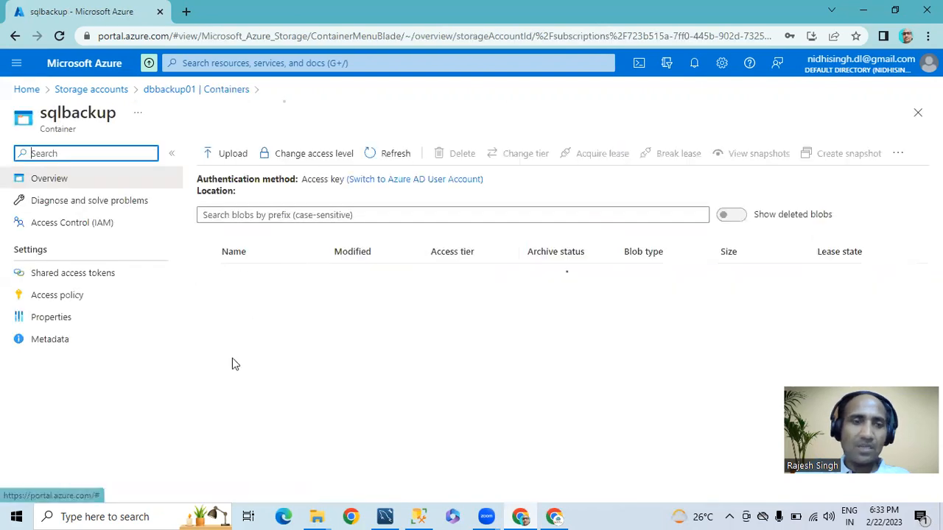
Delete the old AdventureWorksLT backup blob from the sqlbackup container, including its blob snapshots.
{"action": "left_click", "coordinate": [207, 305]}
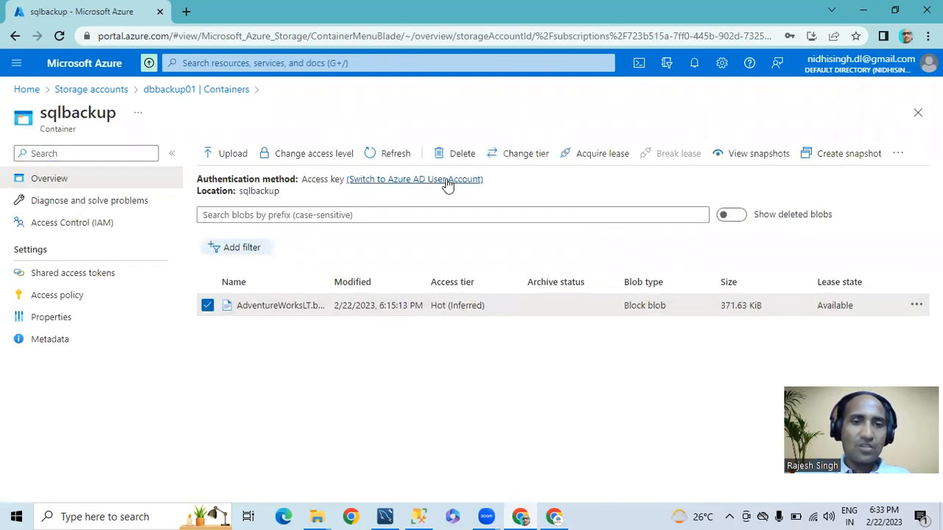
{"action": "left_click", "coordinate": [457, 154]}
{"action": "left_click", "coordinate": [204, 312]}
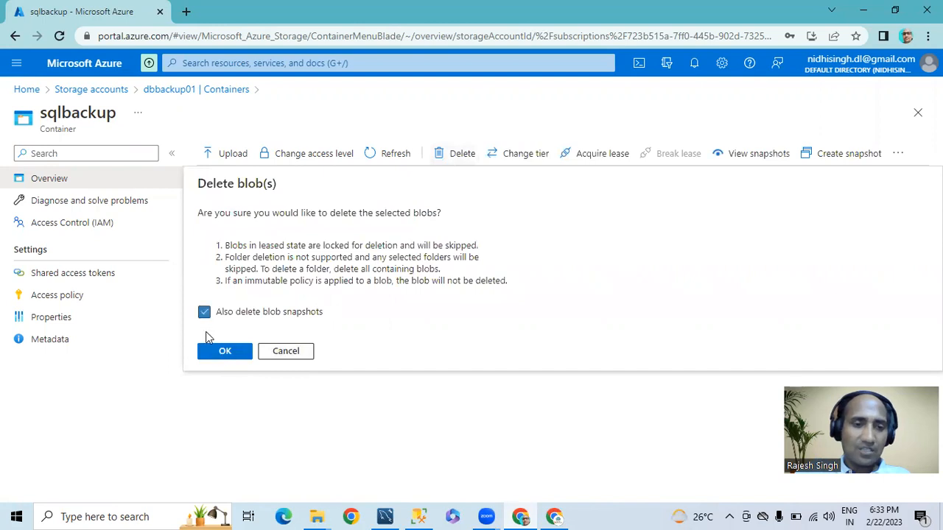
{"action": "left_click", "coordinate": [221, 351]}
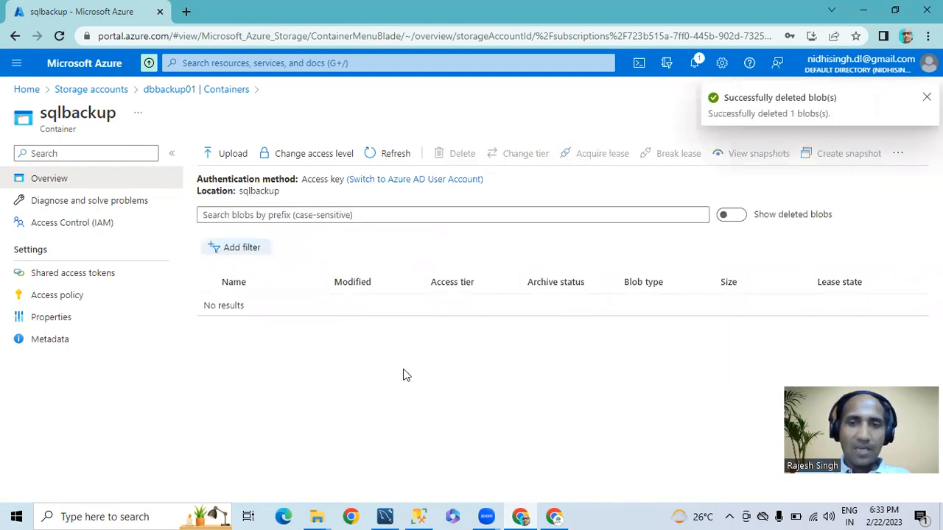
Upload AdventureWorksLT.bacpac from the Desktop to the sqlbackup container with overwriting of existing files enabled, and close the upload pane.
{"action": "left_click", "coordinate": [228, 153]}
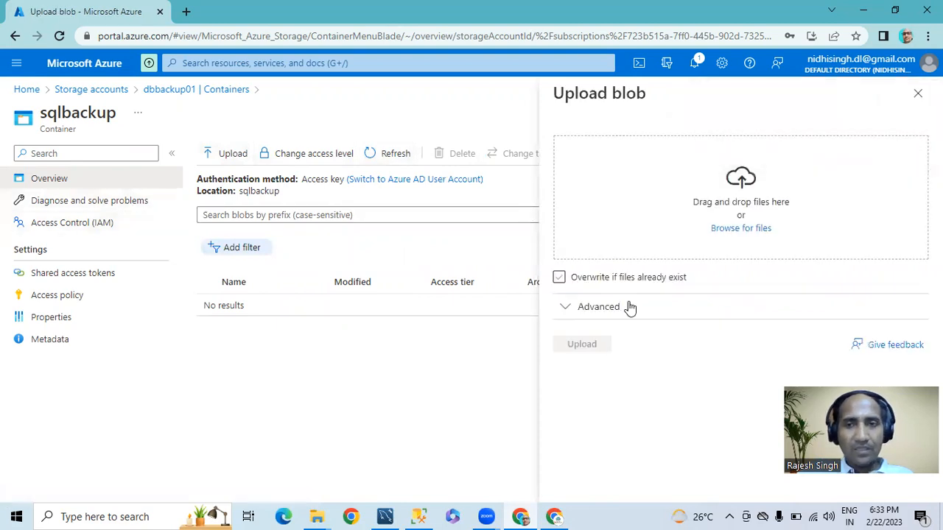
{"action": "left_click", "coordinate": [740, 229]}
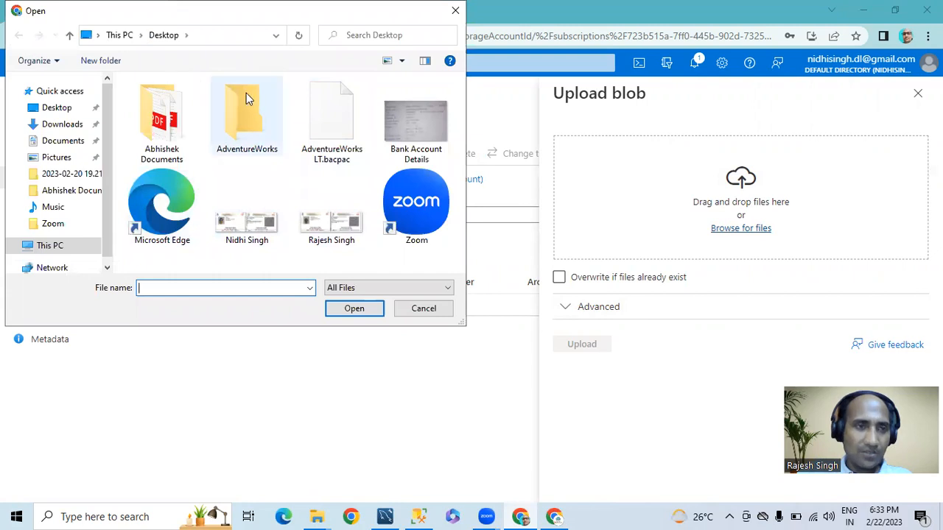
{"action": "left_click", "coordinate": [332, 127]}
{"action": "left_click", "coordinate": [351, 314]}
{"action": "left_click", "coordinate": [559, 278]}
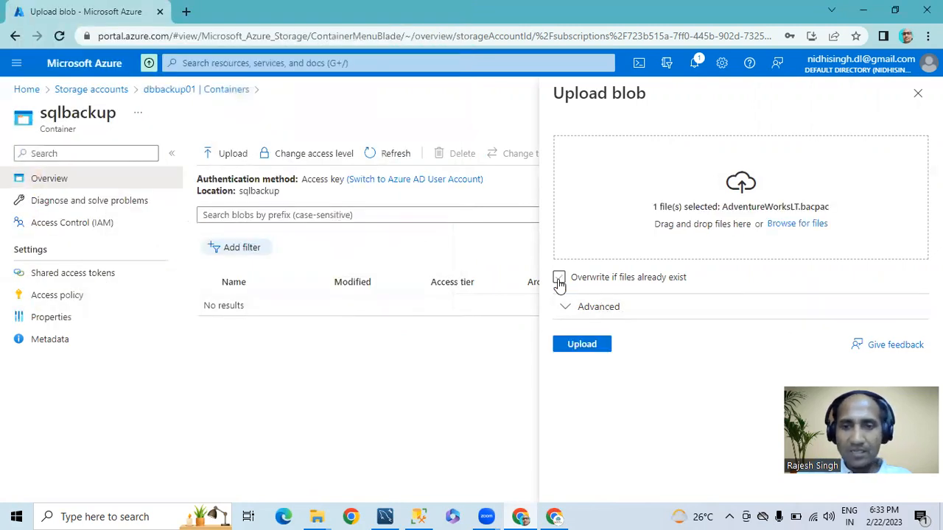
{"action": "left_click", "coordinate": [580, 344]}
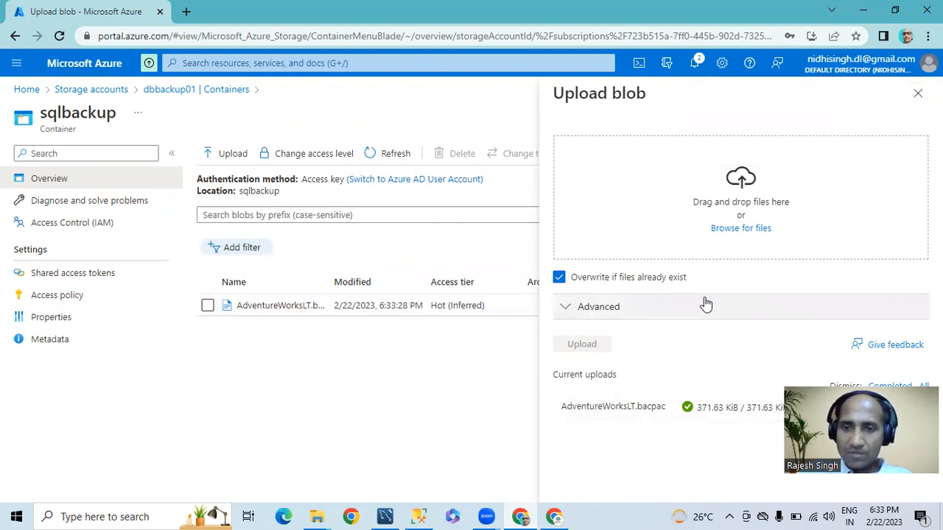
{"action": "left_click", "coordinate": [918, 92]}
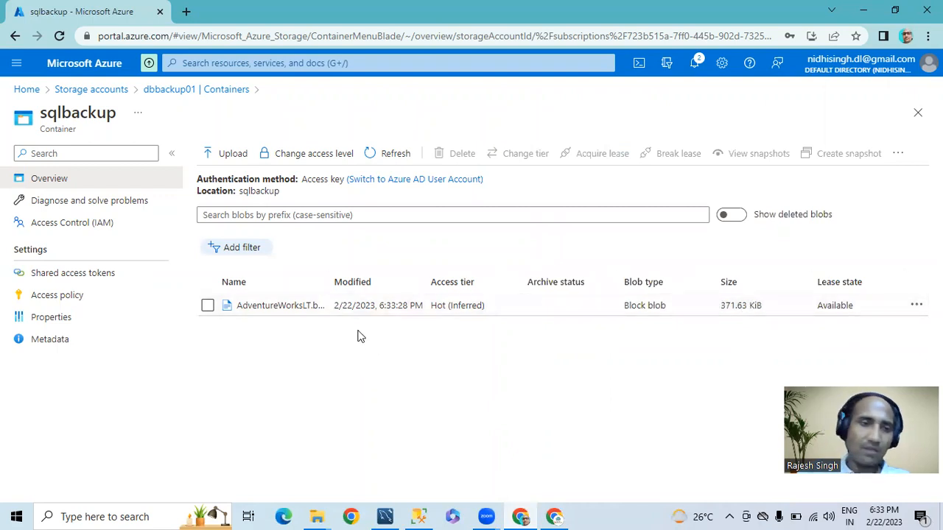
Return to the portal home, open the mssql01 SQL server, and start a database import on it.
{"action": "left_click", "coordinate": [98, 90]}
{"action": "left_click", "coordinate": [27, 90]}
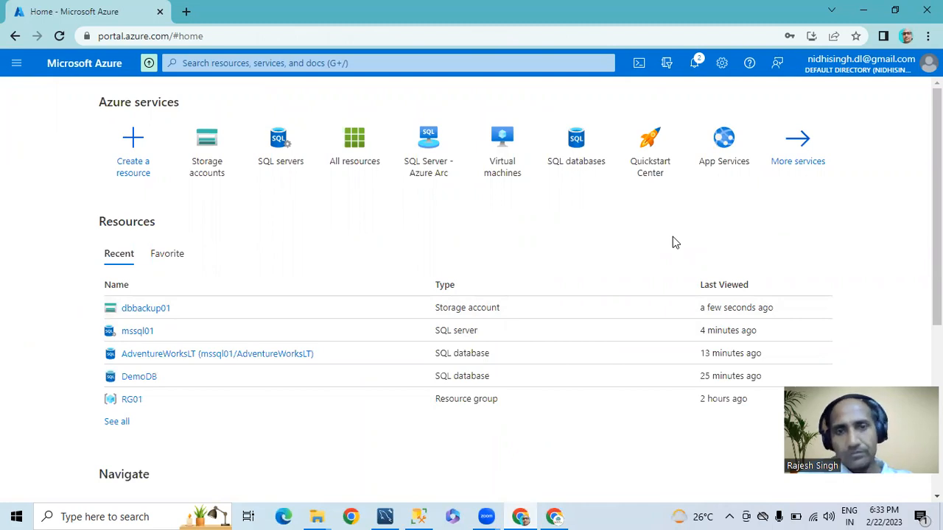
{"action": "left_click", "coordinate": [281, 143]}
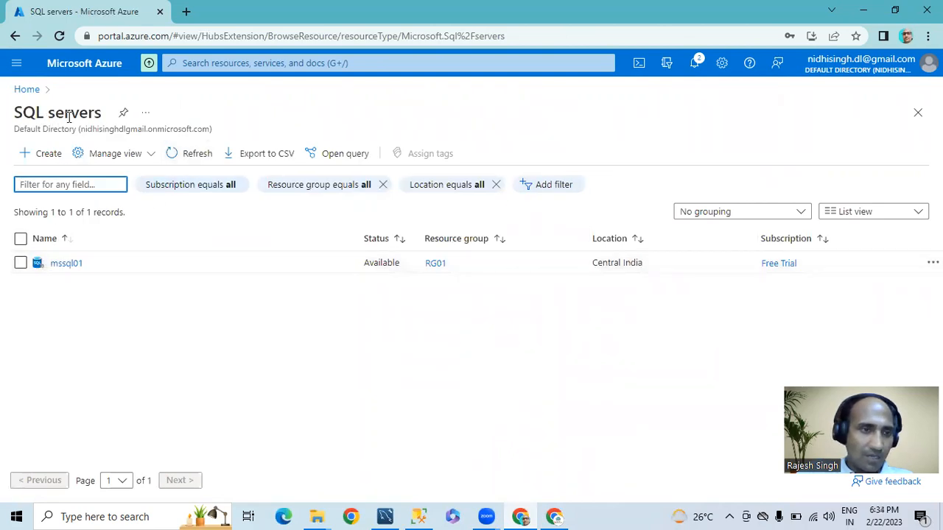
{"action": "left_click", "coordinate": [66, 265]}
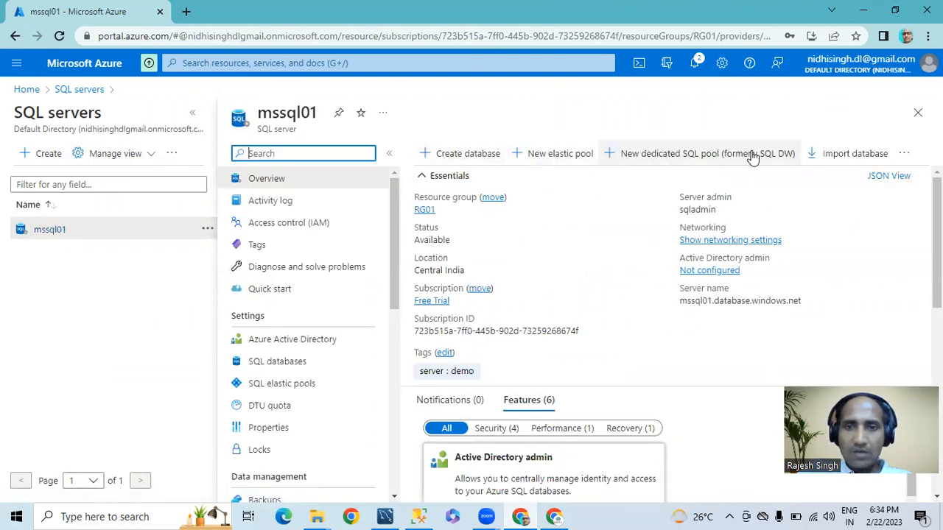
{"action": "left_click", "coordinate": [853, 159]}
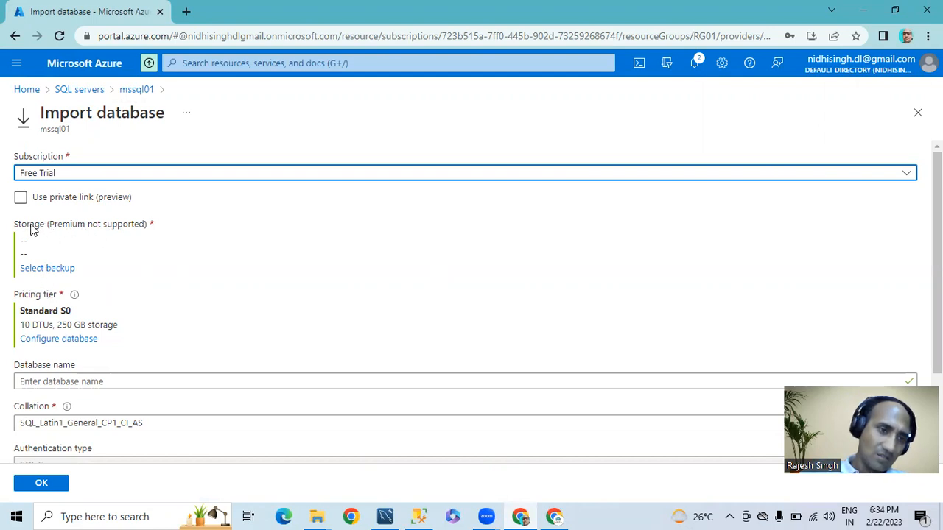
Choose AdventureWorksLT.bacpac from the sqlbackup container of dbbackup01 as the backup to import.
{"action": "left_click", "coordinate": [46, 269]}
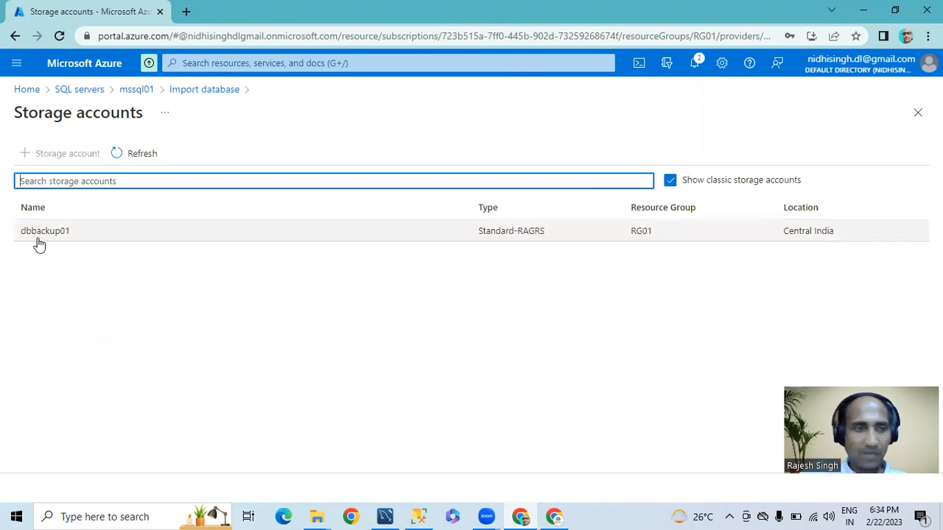
{"action": "left_click", "coordinate": [37, 233]}
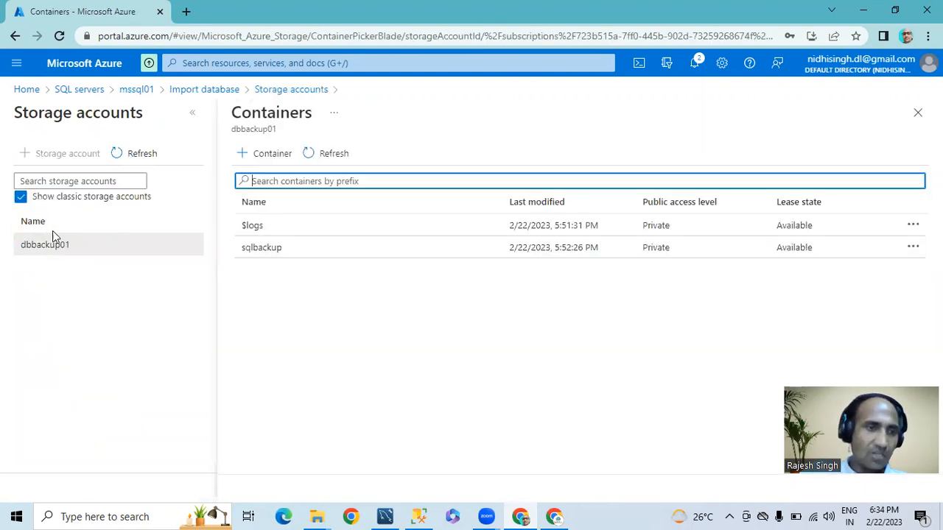
{"action": "double_click", "coordinate": [260, 249]}
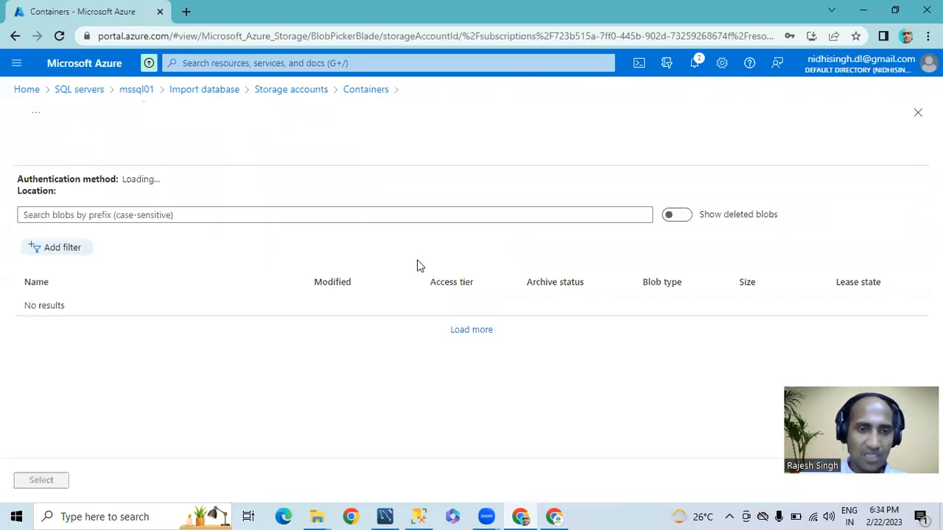
{"action": "left_click", "coordinate": [42, 312]}
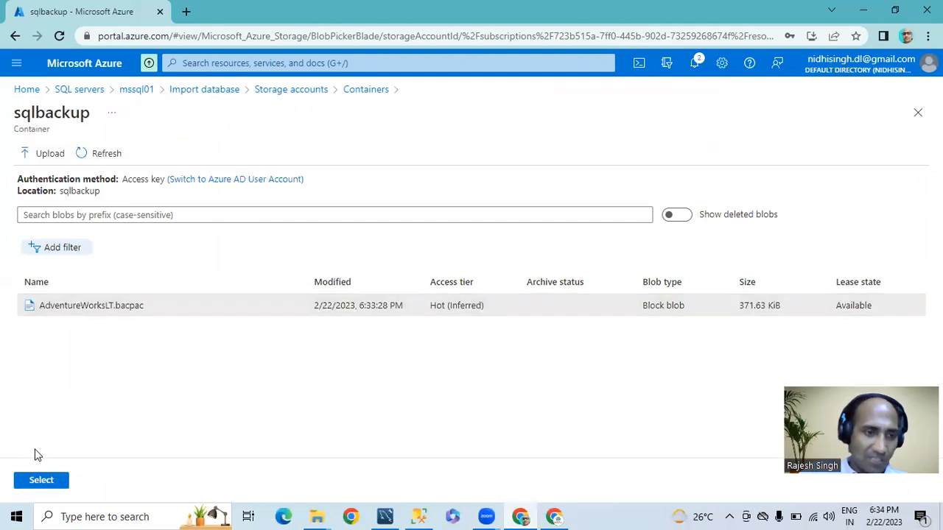
{"action": "left_click", "coordinate": [40, 482]}
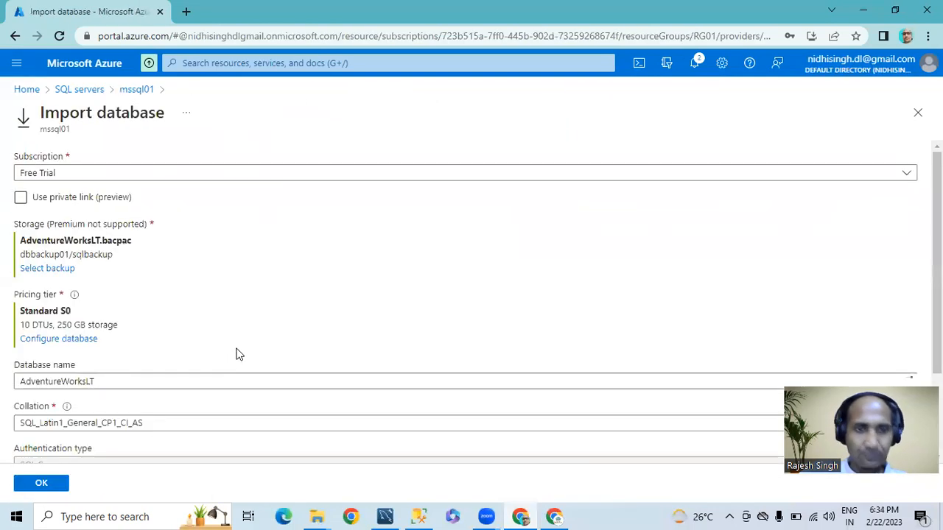
Review the import's database name AdventureWorksLT, admin login sqladmin and filled-in password, keep them, and submit the import.
{"action": "scroll", "coordinate": [233, 333], "scroll_direction": "down", "scroll_amount": 2}
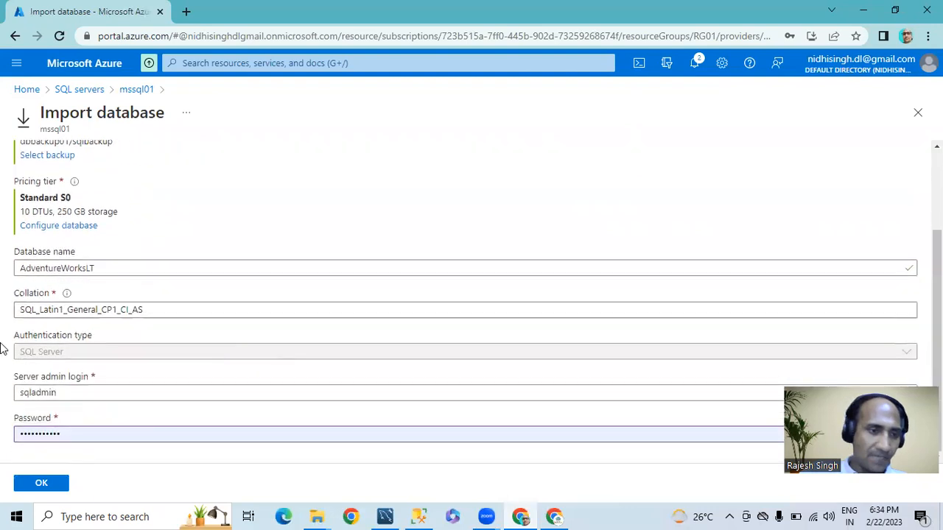
{"action": "left_click_drag", "start_coordinate": [124, 268], "coordinate": [15, 271]}
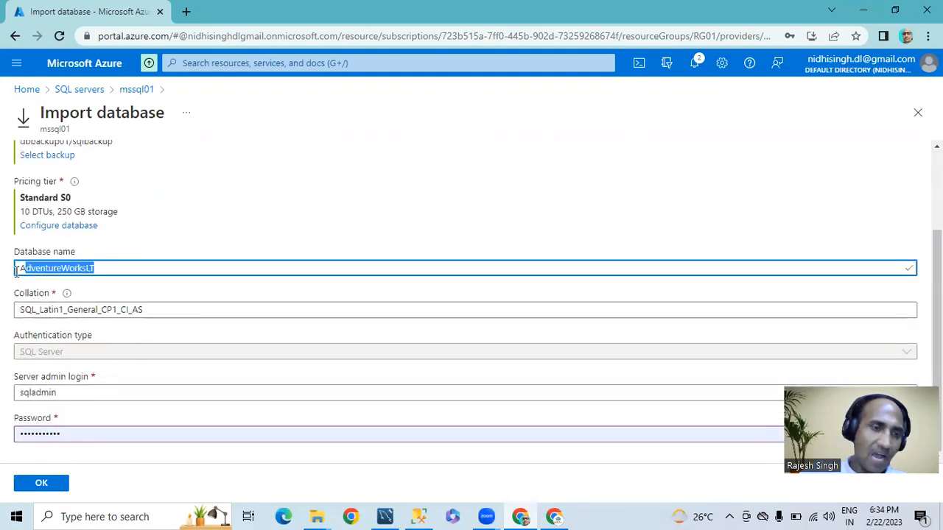
{"action": "left_click", "coordinate": [123, 268]}
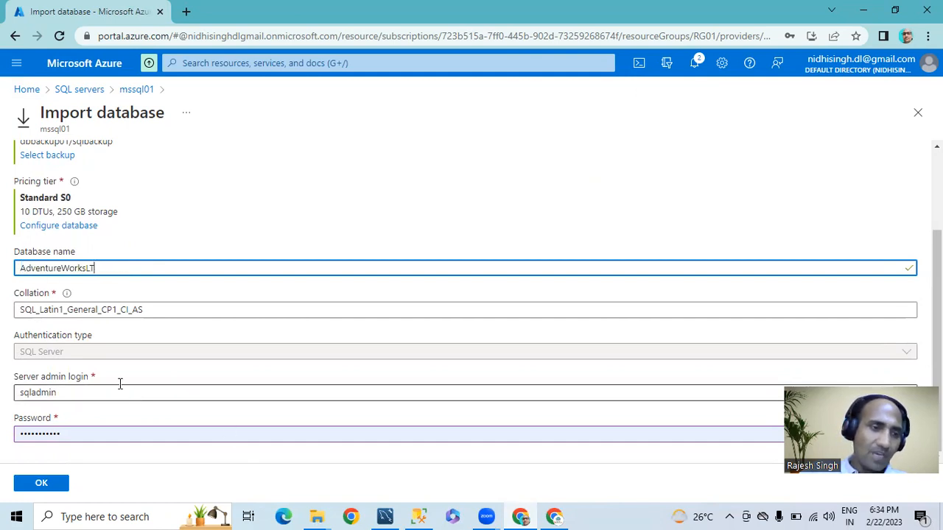
{"action": "left_click_drag", "start_coordinate": [82, 394], "coordinate": [4, 395]}
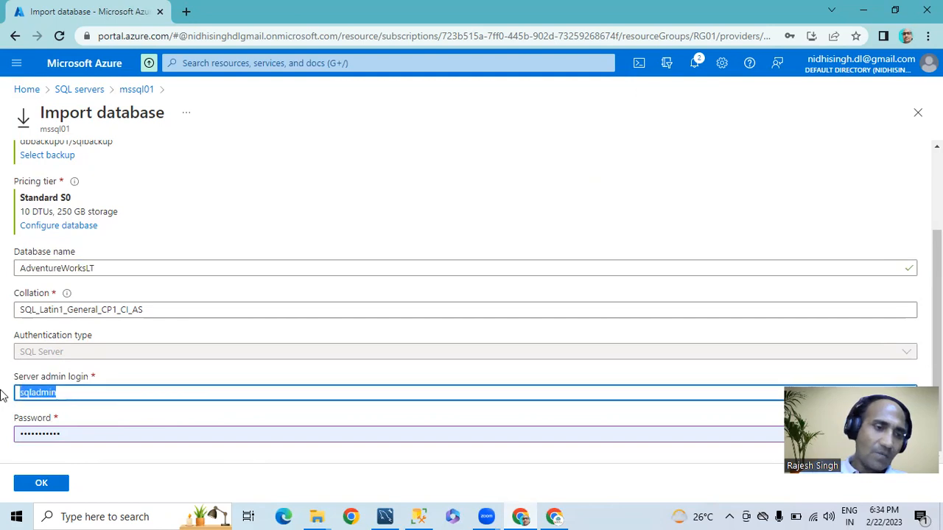
{"action": "left_click", "coordinate": [95, 432]}
{"action": "left_click_drag", "start_coordinate": [45, 427], "coordinate": [2, 428]}
{"action": "left_click", "coordinate": [176, 464]}
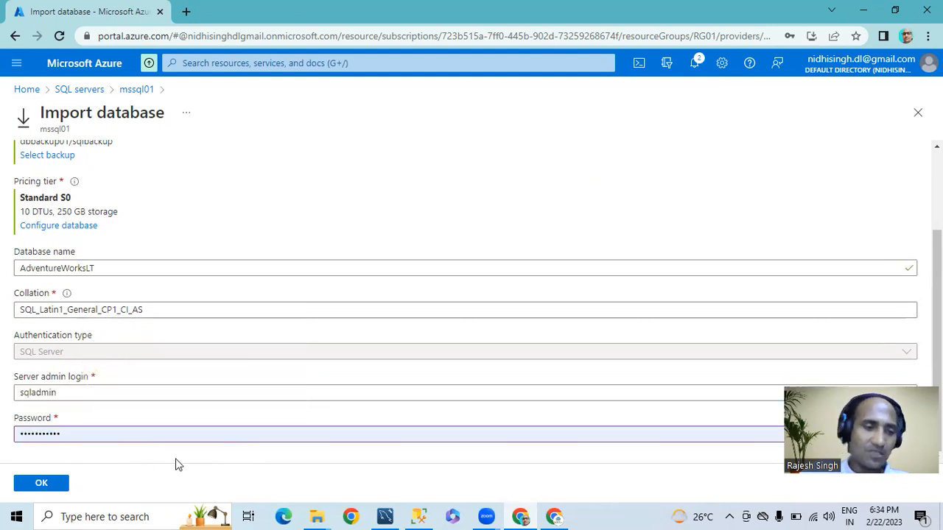
{"action": "left_click", "coordinate": [41, 484]}
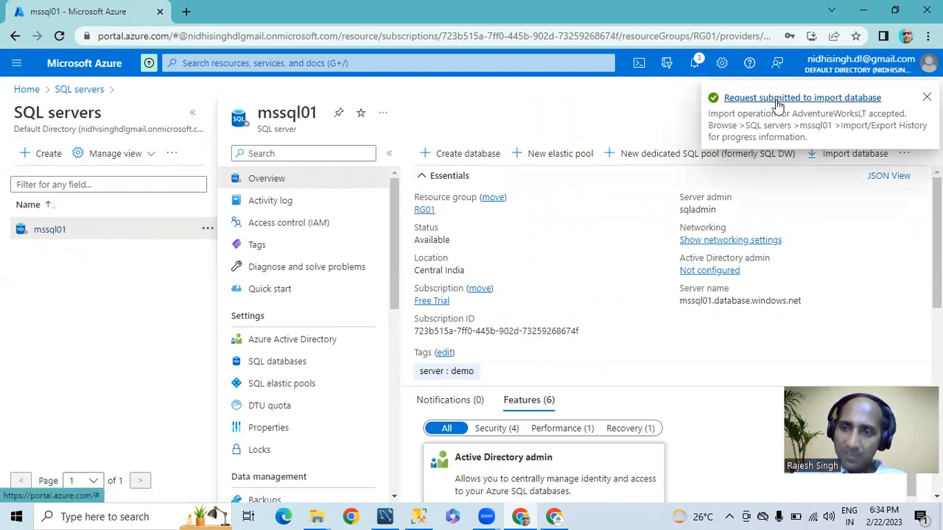
Check the import/export history of mssql01, and reopen the server from the portal home to list its SQL databases.
{"action": "left_click", "coordinate": [778, 105]}
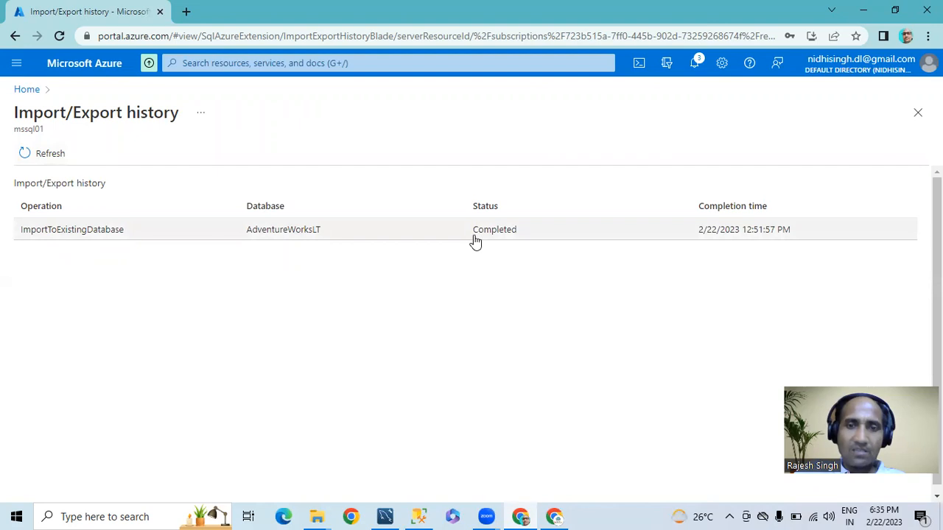
{"action": "left_click", "coordinate": [26, 91]}
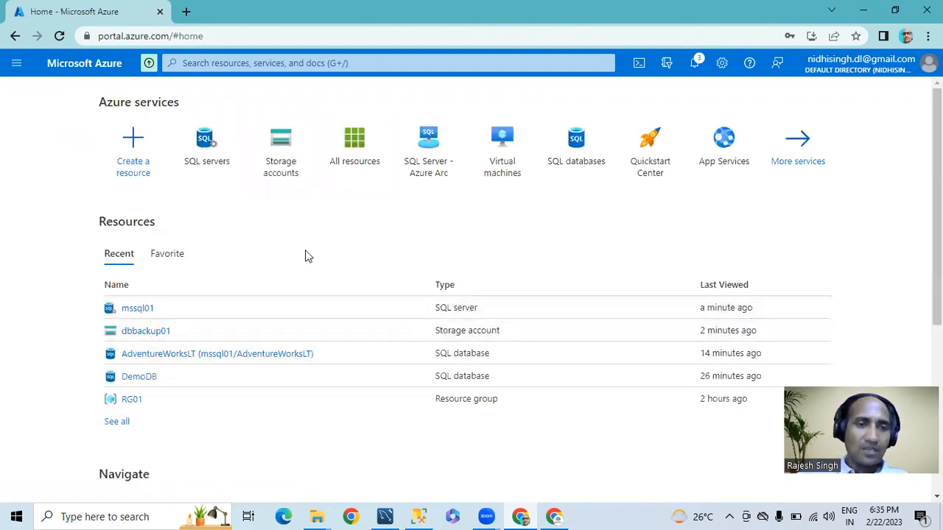
{"action": "left_click", "coordinate": [210, 147]}
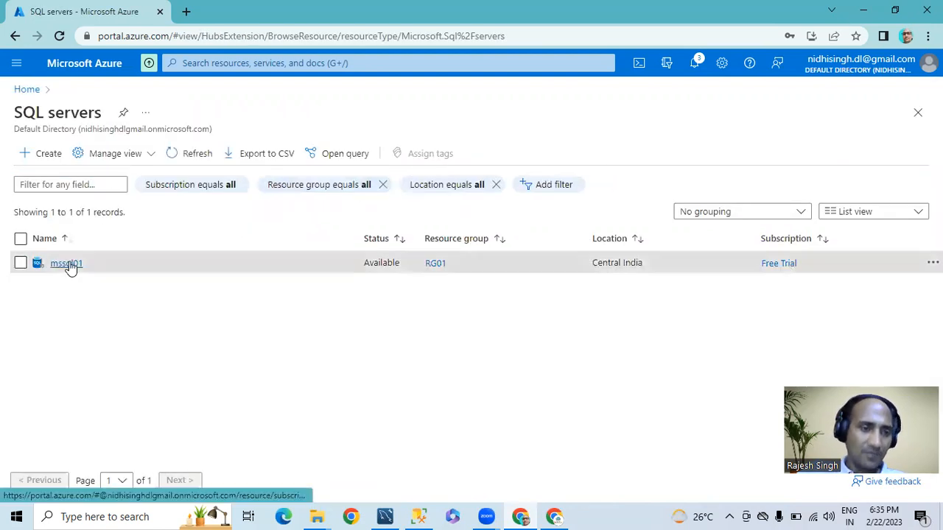
{"action": "left_click", "coordinate": [68, 264]}
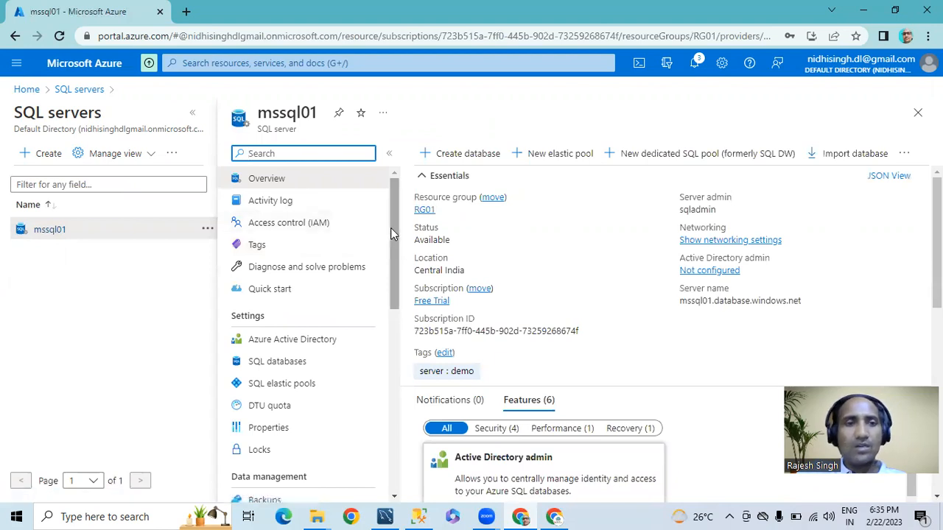
{"action": "left_click_drag", "start_coordinate": [390, 228], "coordinate": [391, 250]}
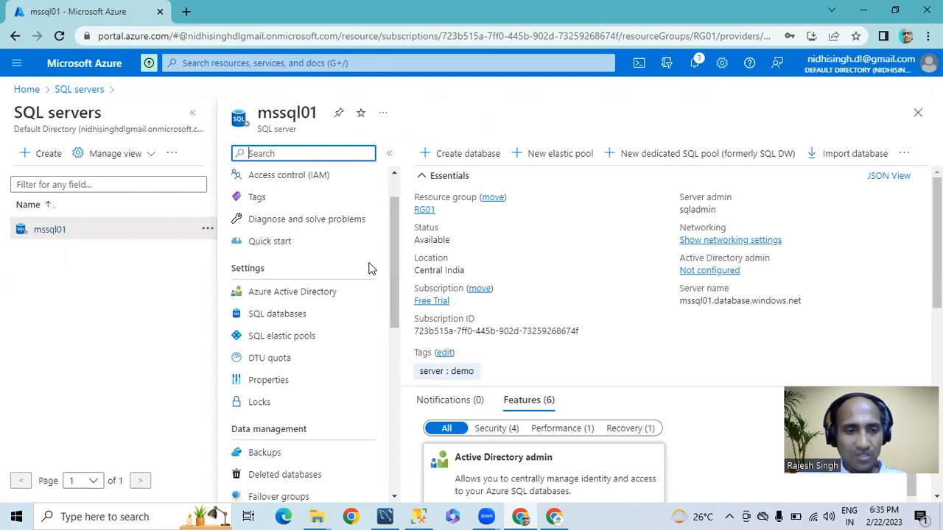
{"action": "left_click", "coordinate": [271, 319]}
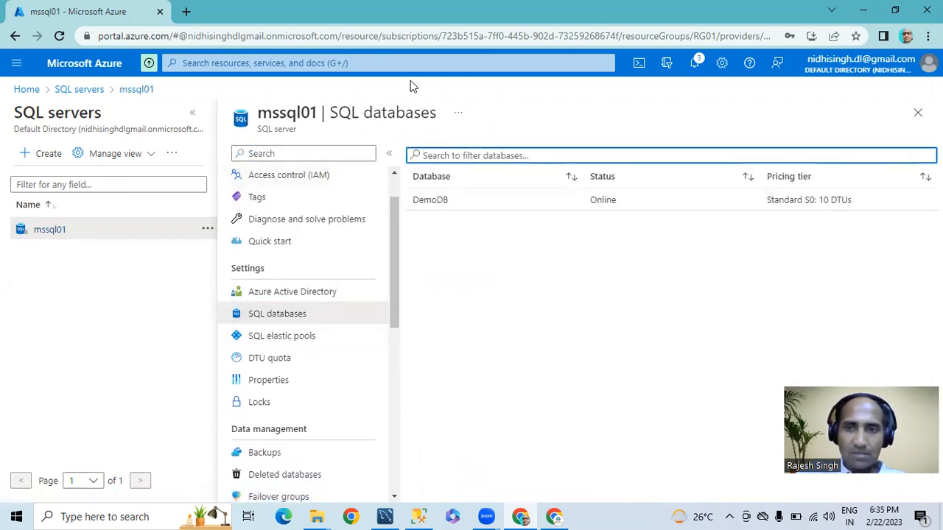
Reload the portal page and recheck the mssql01 SQL databases list by switching to its elastic pools and Azure Active Directory pages and back.
{"action": "left_click", "coordinate": [59, 35]}
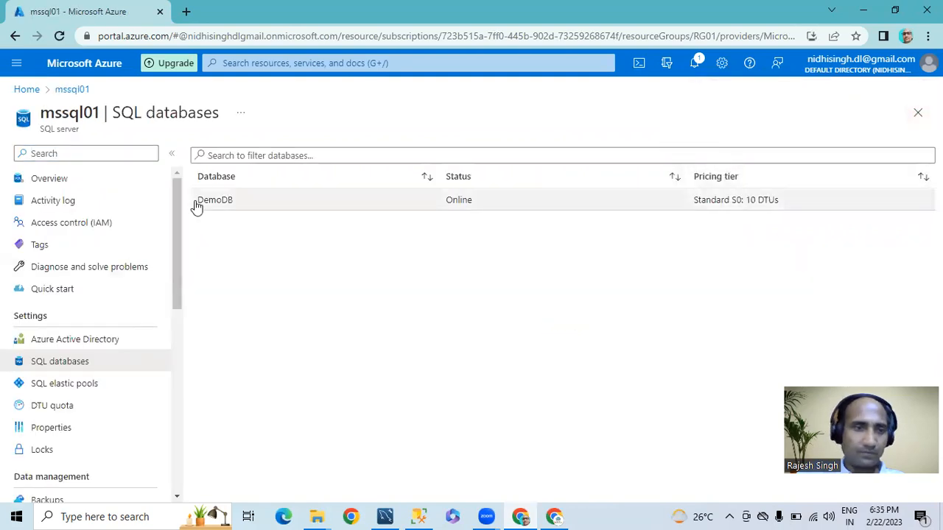
{"action": "left_click", "coordinate": [63, 377]}
{"action": "left_click", "coordinate": [65, 364]}
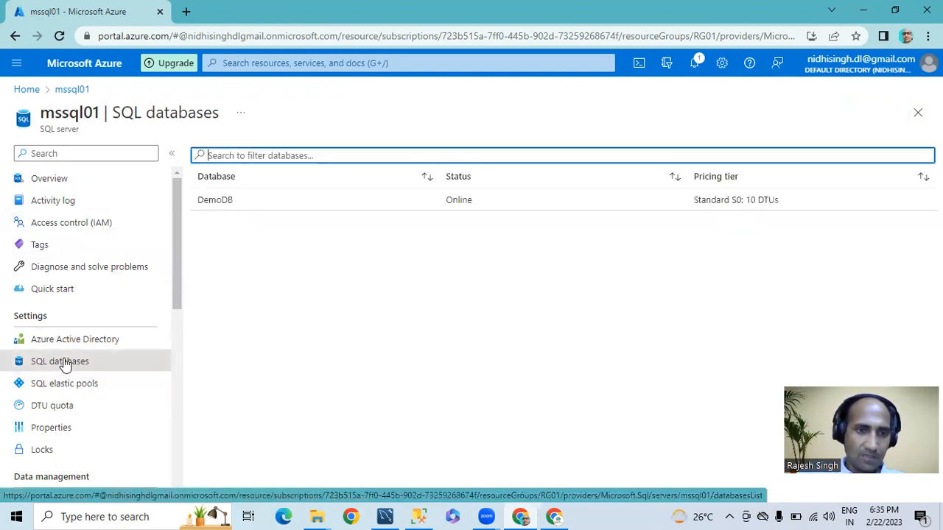
{"action": "left_click", "coordinate": [63, 381]}
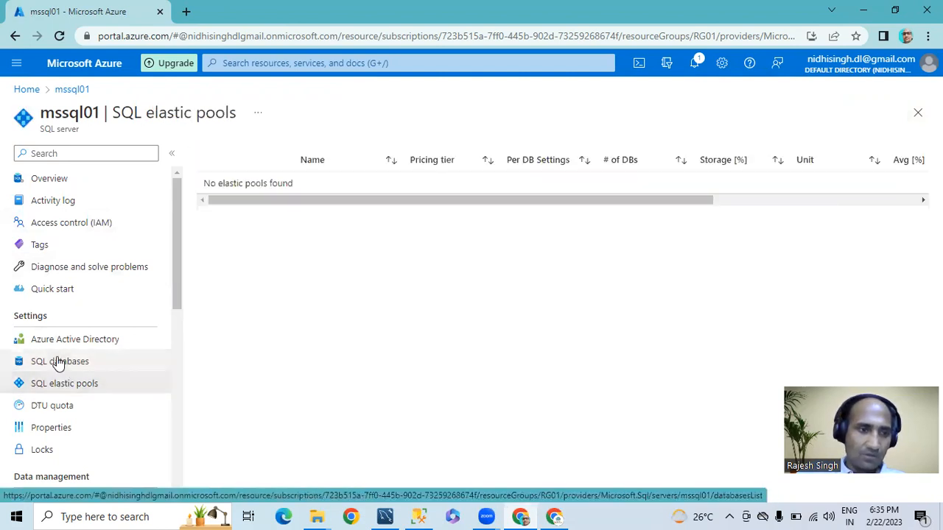
{"action": "left_click", "coordinate": [59, 361]}
{"action": "left_click", "coordinate": [70, 341]}
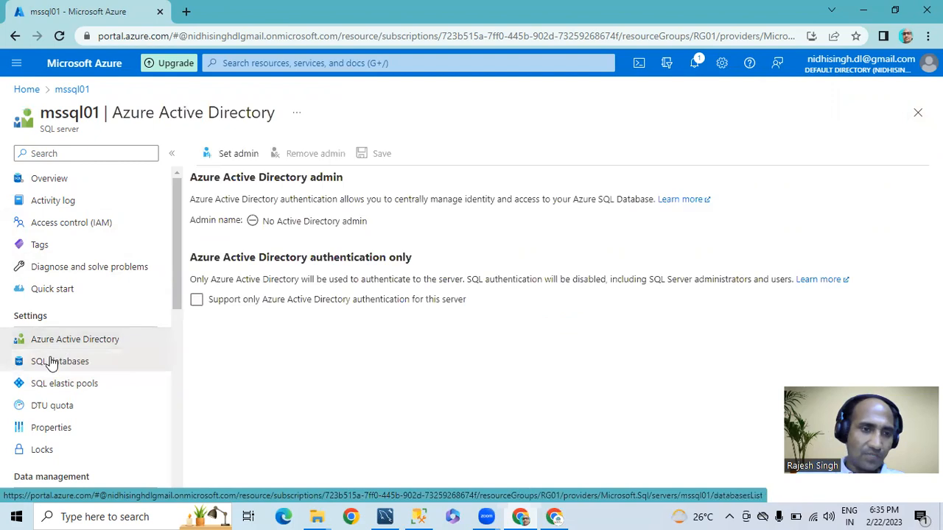
{"action": "left_click", "coordinate": [52, 363]}
Reopen mssql01 from the SQL servers list and display its SQL databases sorted by pricing tier.
{"action": "left_click", "coordinate": [47, 181]}
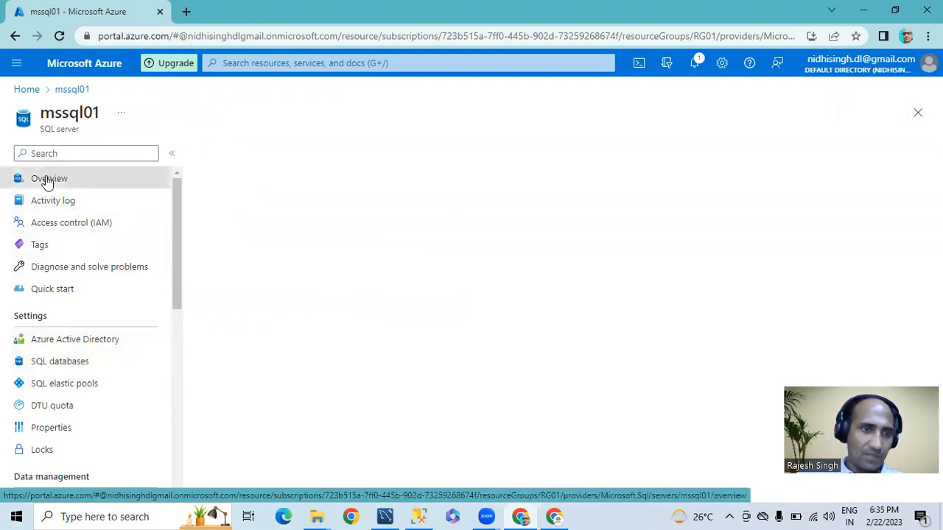
{"action": "left_click", "coordinate": [27, 90]}
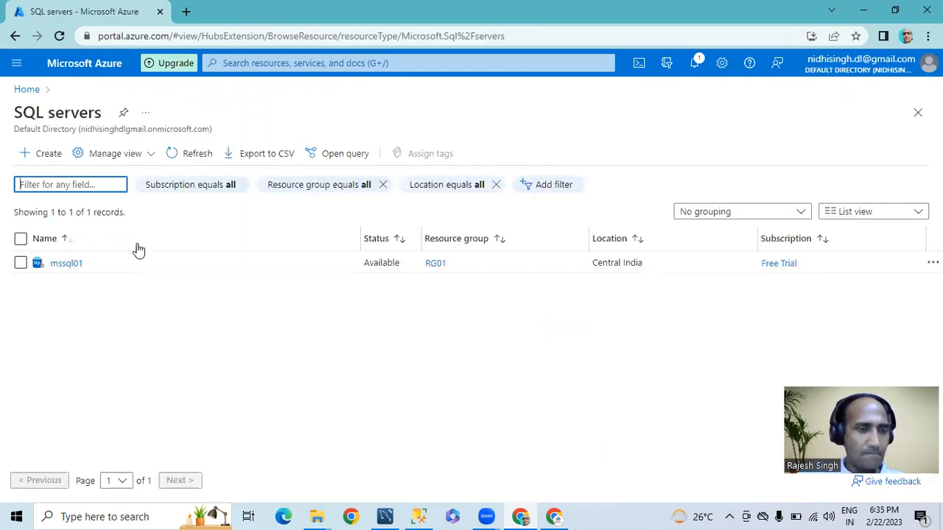
{"action": "left_click", "coordinate": [75, 263]}
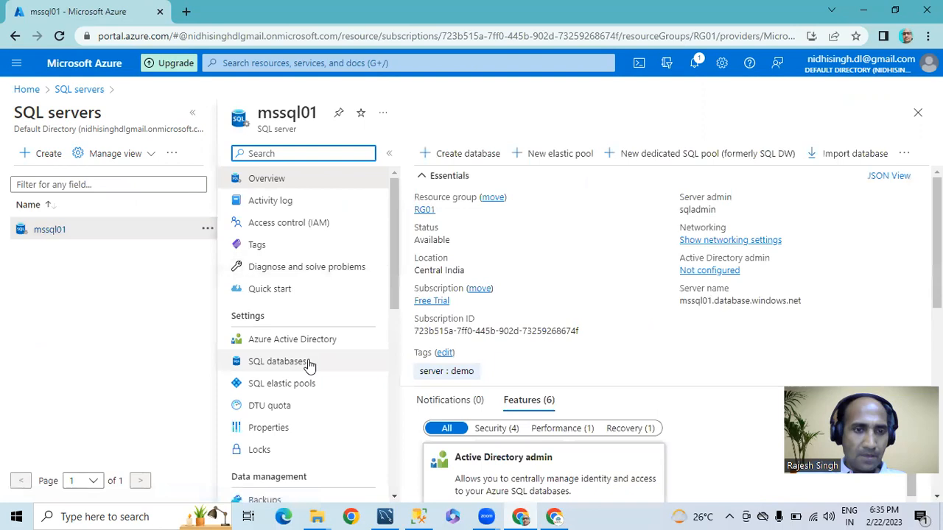
{"action": "left_click", "coordinate": [306, 362]}
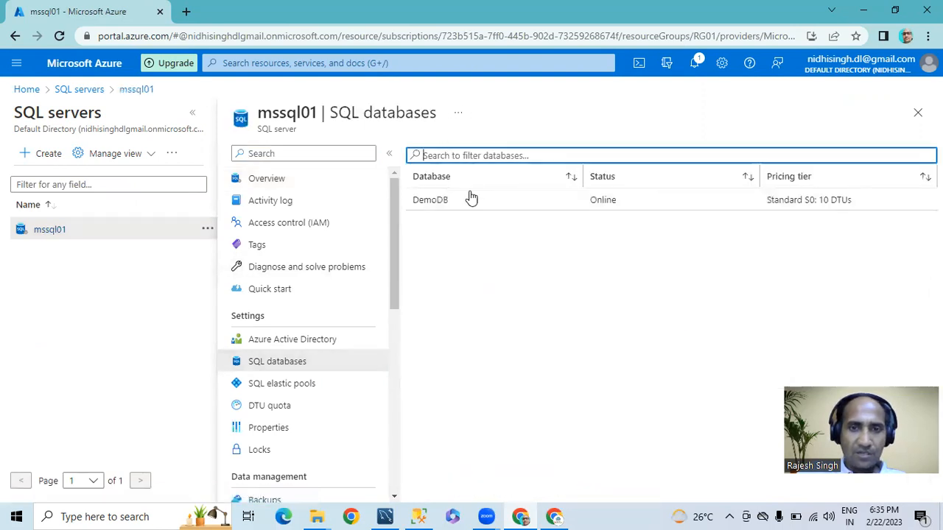
{"action": "left_click", "coordinate": [923, 180]}
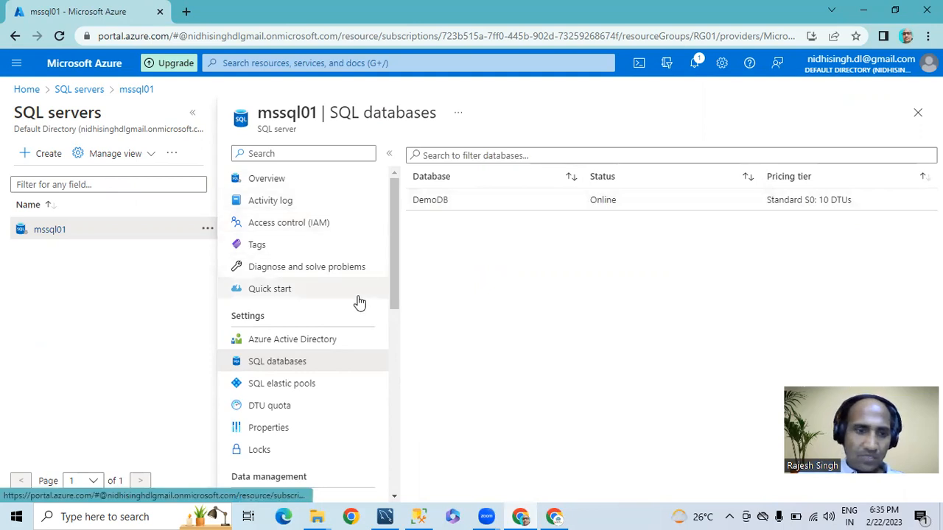
{"action": "scroll", "coordinate": [394, 221], "scroll_direction": "down", "scroll_amount": 1}
{"action": "scroll", "coordinate": [393, 221], "scroll_direction": "up", "scroll_amount": 1}
{"action": "left_click_drag", "start_coordinate": [390, 241], "coordinate": [397, 467]}
{"action": "scroll", "coordinate": [398, 337], "scroll_direction": "up", "scroll_amount": 10}
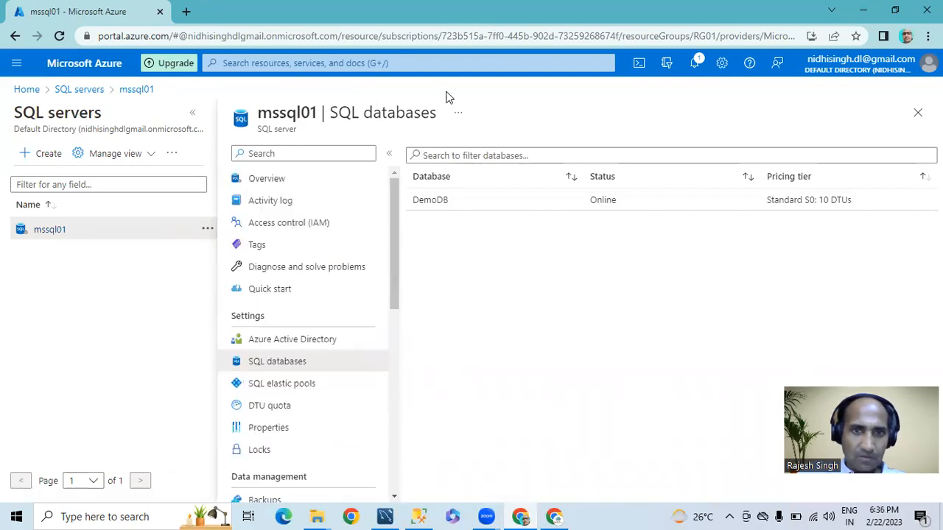
{"action": "left_click", "coordinate": [459, 113]}
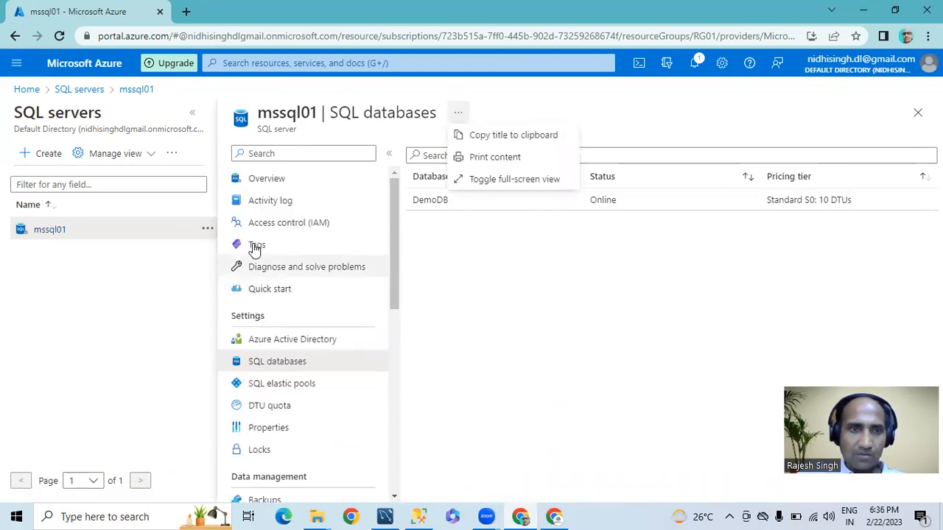
Recheck the SQL databases list of mssql01 for the imported database, switching between the neighbouring settings pages to refresh it.
{"action": "left_click", "coordinate": [275, 370]}
{"action": "left_click", "coordinate": [270, 380]}
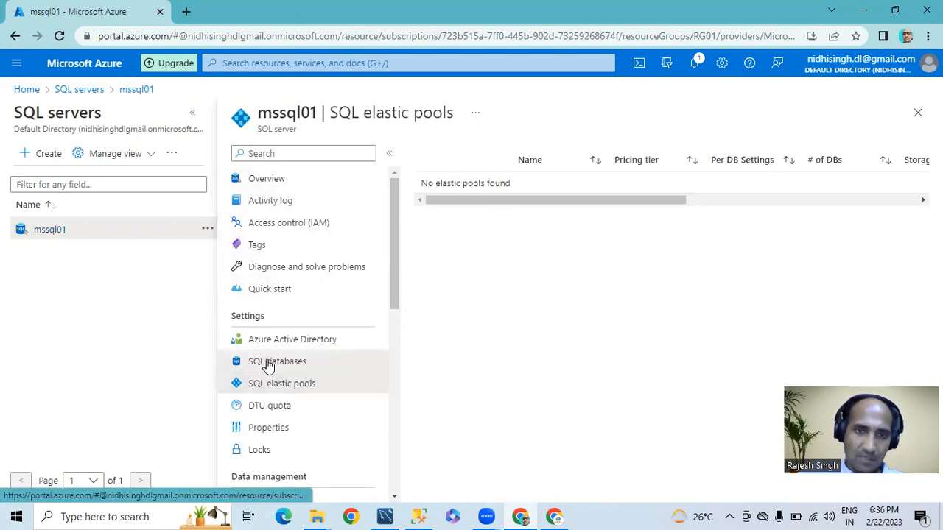
{"action": "left_click", "coordinate": [269, 364]}
{"action": "left_click", "coordinate": [273, 339]}
{"action": "left_click", "coordinate": [273, 361]}
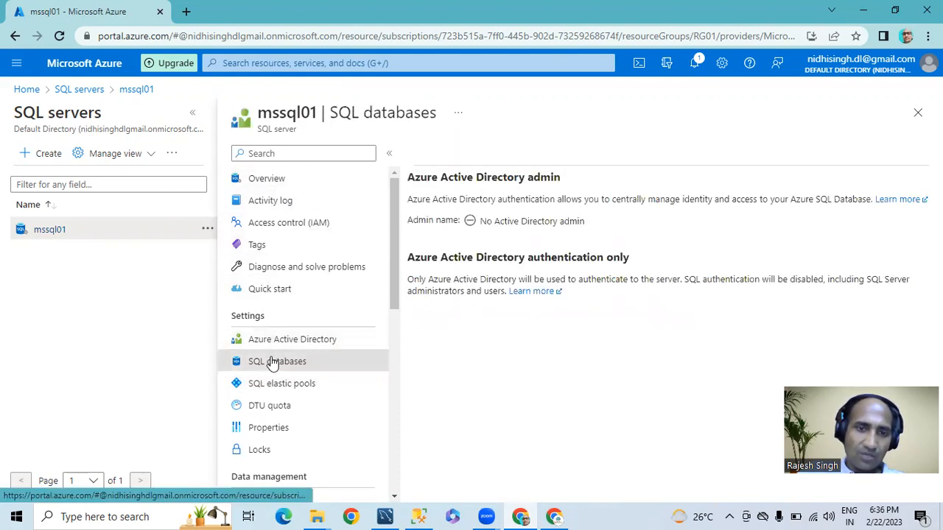
{"action": "left_click", "coordinate": [270, 384]}
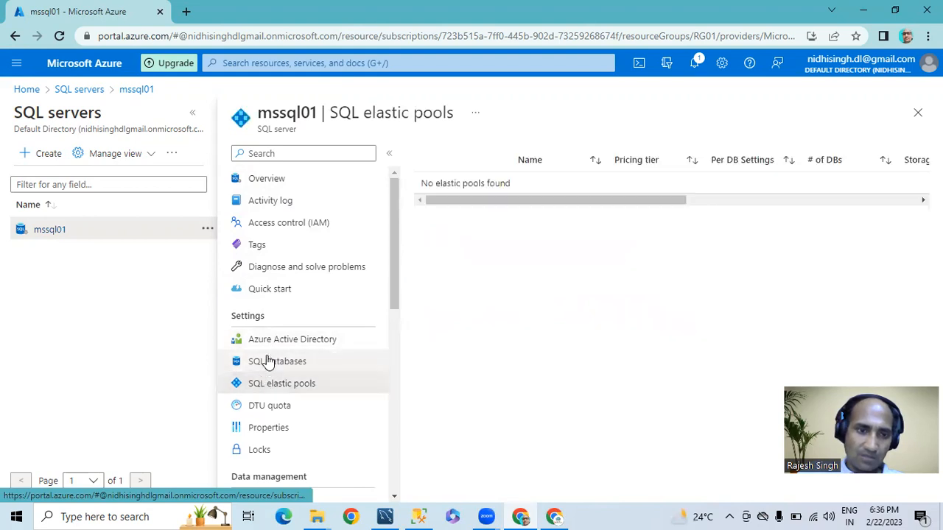
{"action": "left_click", "coordinate": [266, 360]}
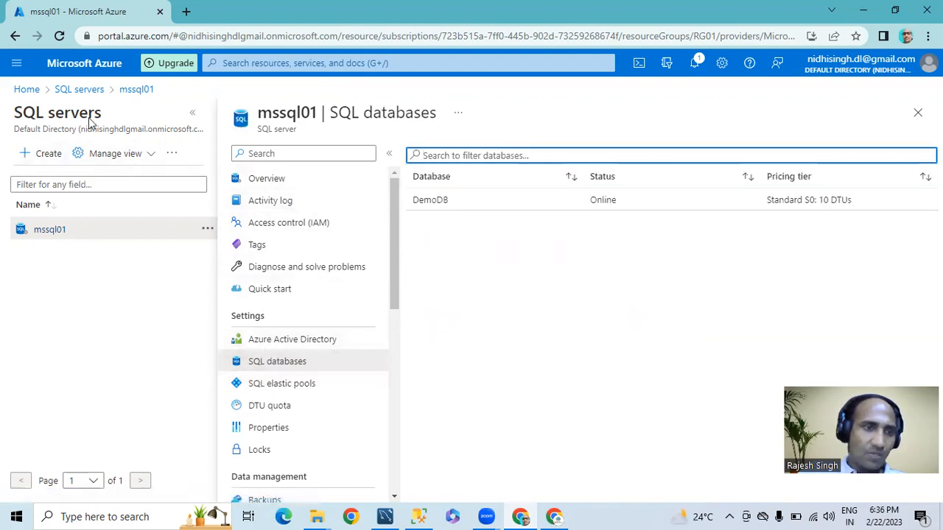
Open the activity log from the portal notifications and expand the latest Update SQL database operation.
{"action": "left_click", "coordinate": [137, 90]}
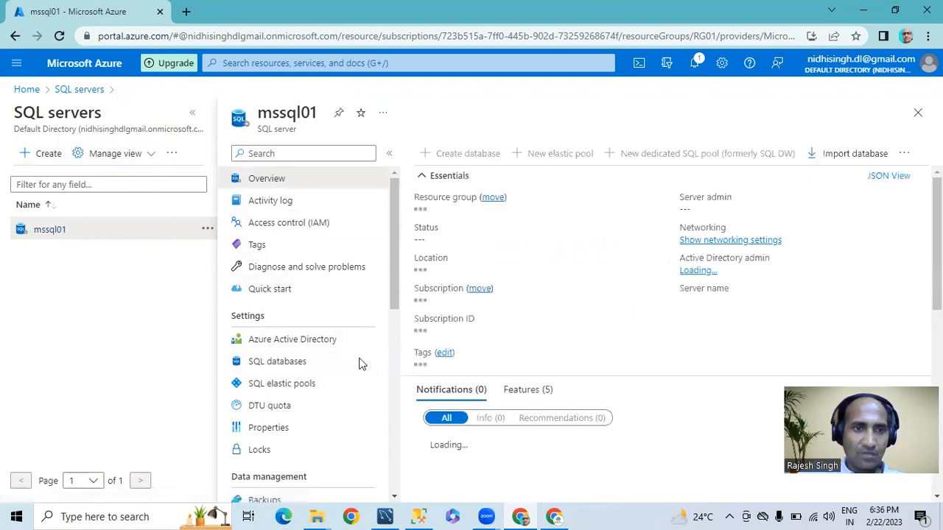
{"action": "left_click", "coordinate": [693, 63]}
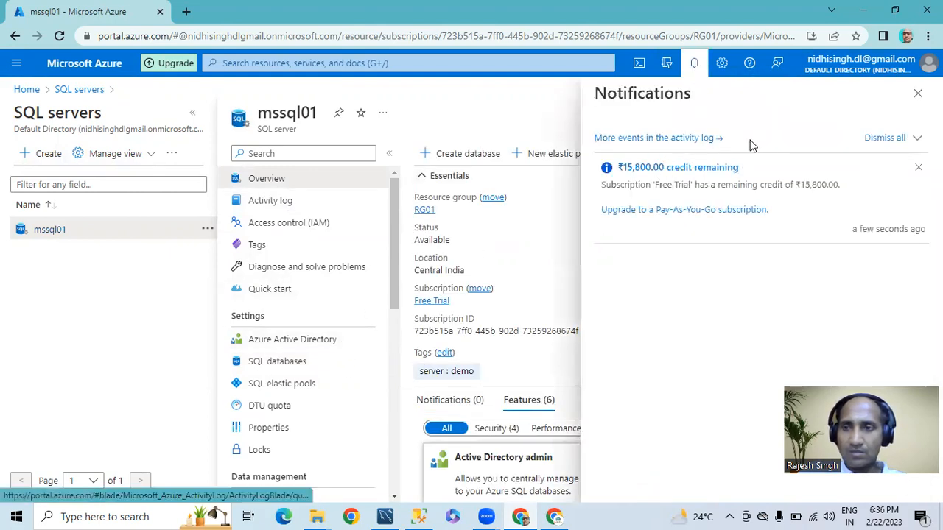
{"action": "left_click", "coordinate": [649, 138]}
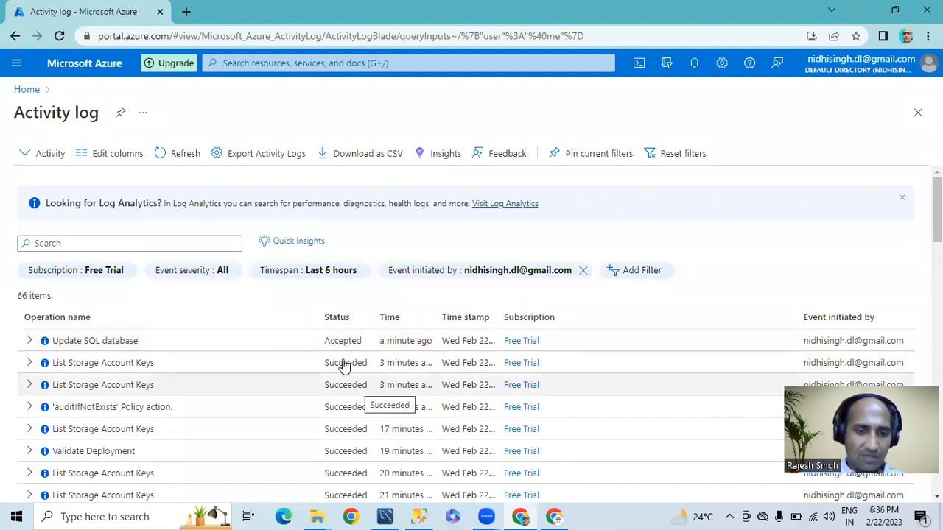
{"action": "left_click", "coordinate": [30, 342]}
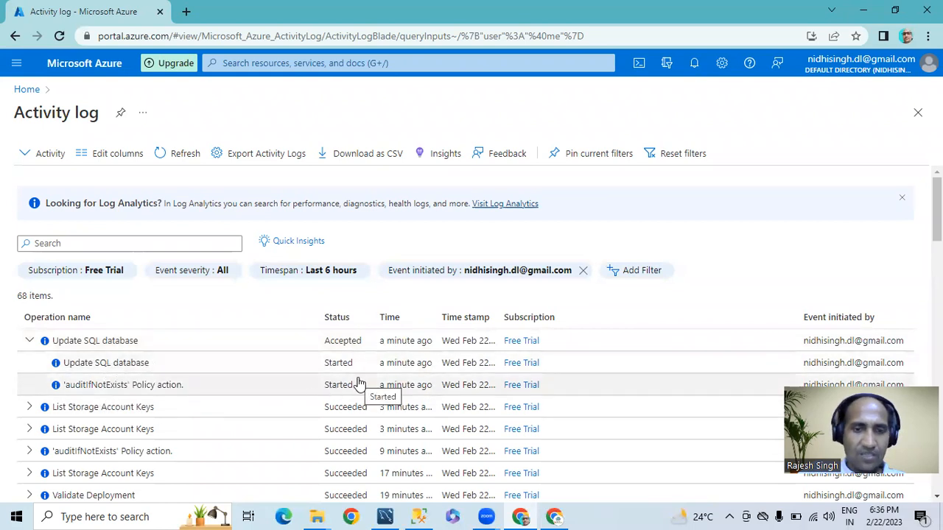
Examine the details of the Update SQL database, 'auditIfNotExists' Policy action and List Storage Account Keys events in the activity log.
{"action": "left_click", "coordinate": [117, 366]}
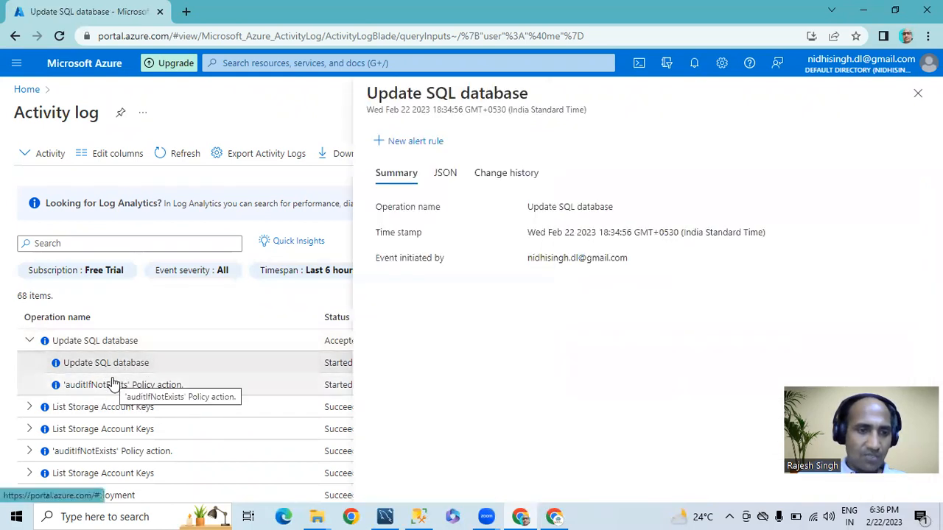
{"action": "left_click", "coordinate": [113, 385]}
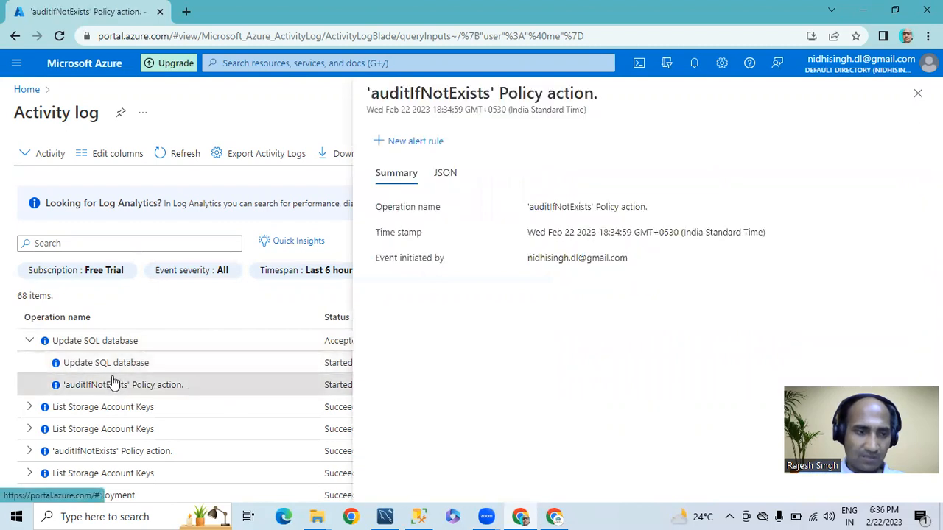
{"action": "left_click", "coordinate": [115, 368]}
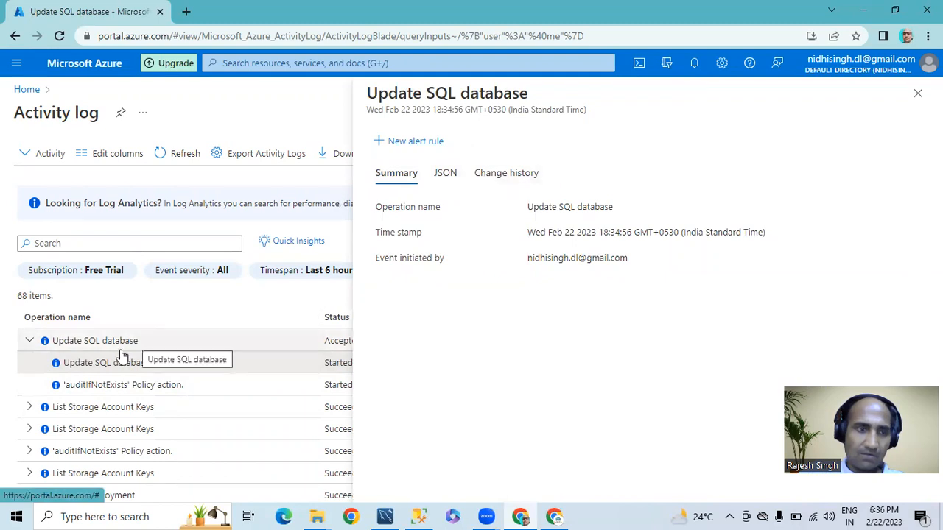
{"action": "left_click", "coordinate": [31, 404]}
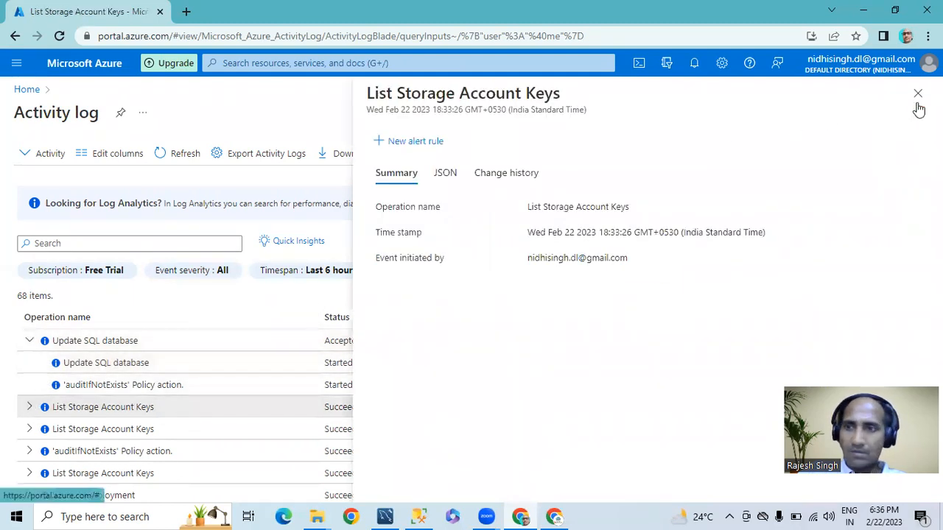
{"action": "left_click", "coordinate": [918, 96]}
{"action": "left_click", "coordinate": [87, 368]}
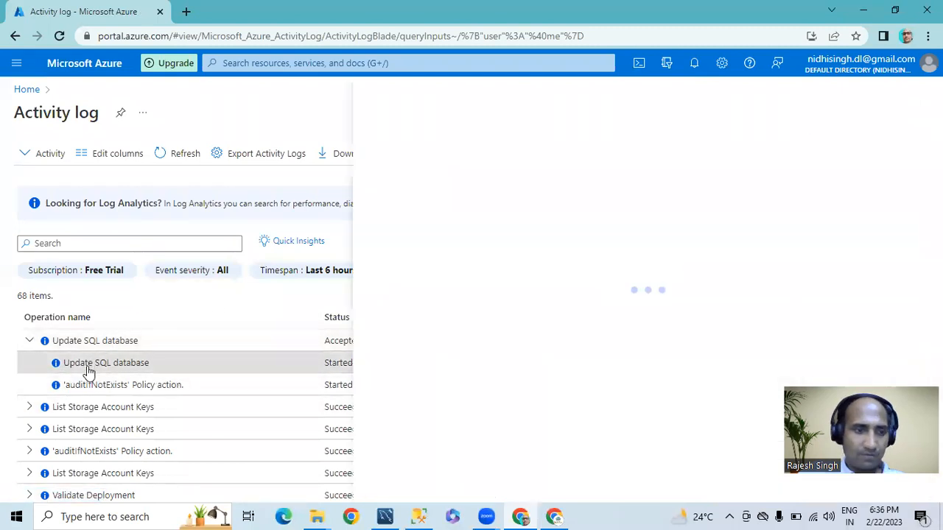
{"action": "left_click", "coordinate": [92, 380]}
{"action": "left_click", "coordinate": [70, 344]}
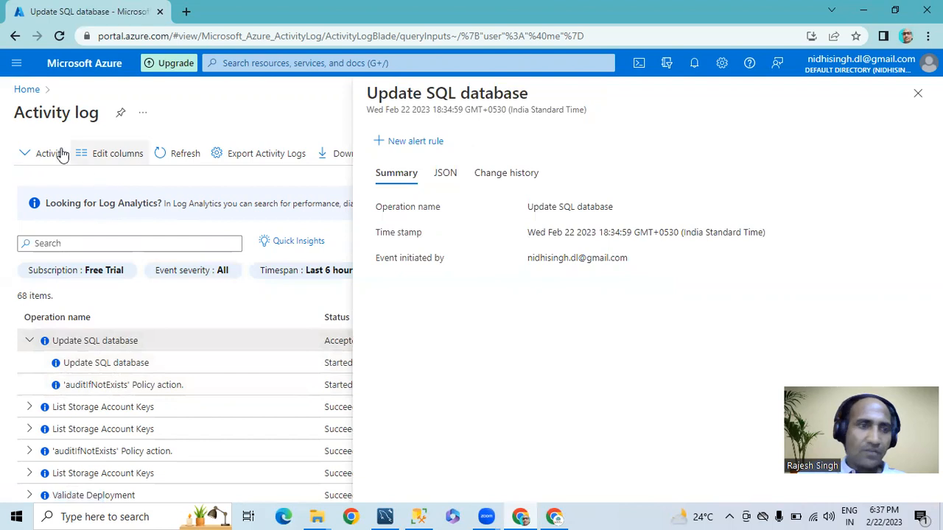
Return to the portal home, reopen mssql01 and check its SQL databases for AdventureWorksLT.
{"action": "left_click", "coordinate": [27, 89]}
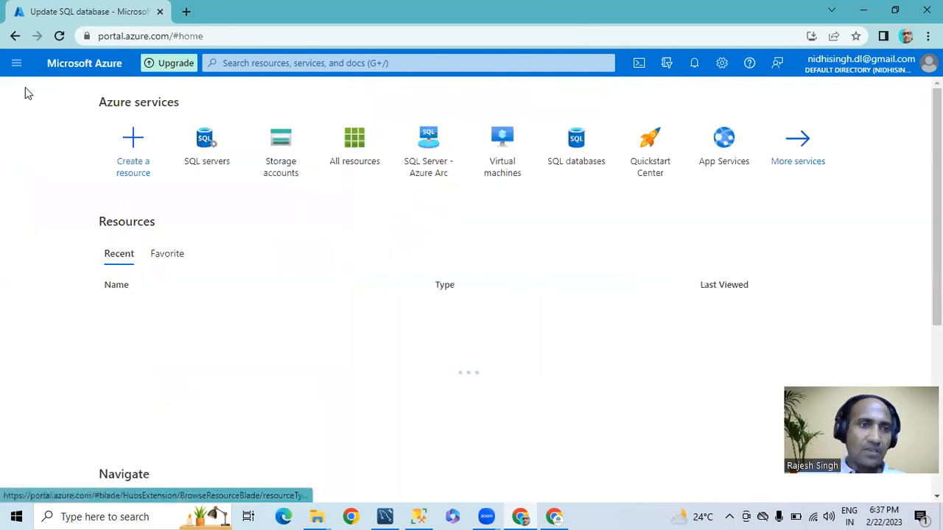
{"action": "left_click", "coordinate": [207, 155]}
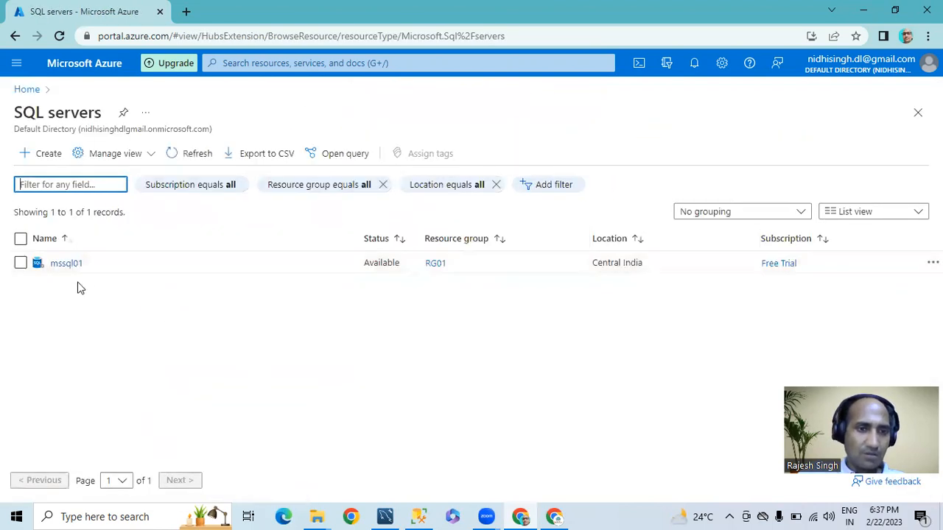
{"action": "left_click", "coordinate": [62, 265]}
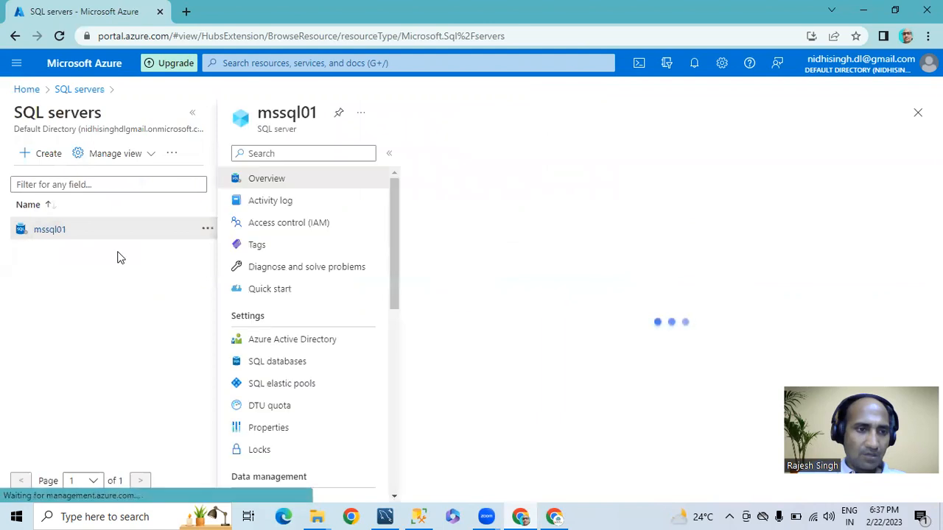
{"action": "left_click", "coordinate": [277, 366]}
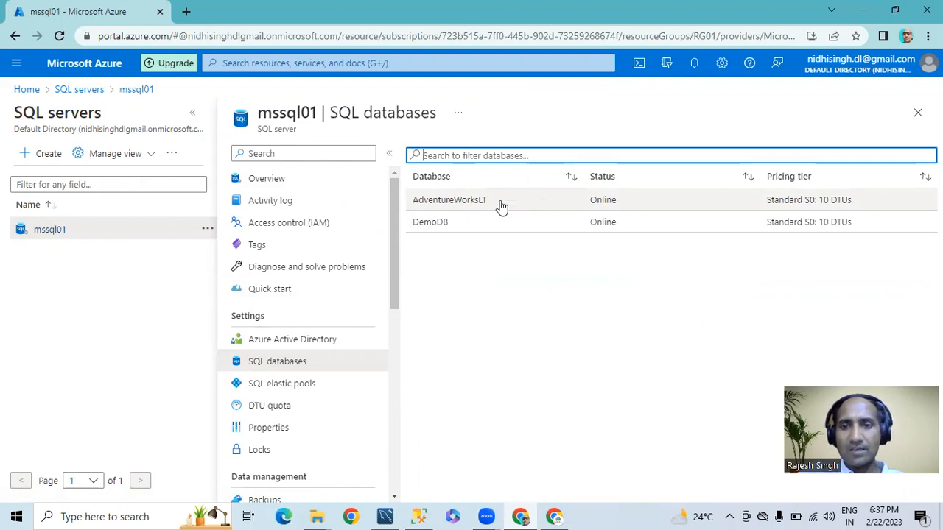
Open the AdventureWorksLT database on mssql01 and sign in to its query editor as sqladmin with the account password.
{"action": "left_click_drag", "start_coordinate": [579, 204], "coordinate": [639, 207]}
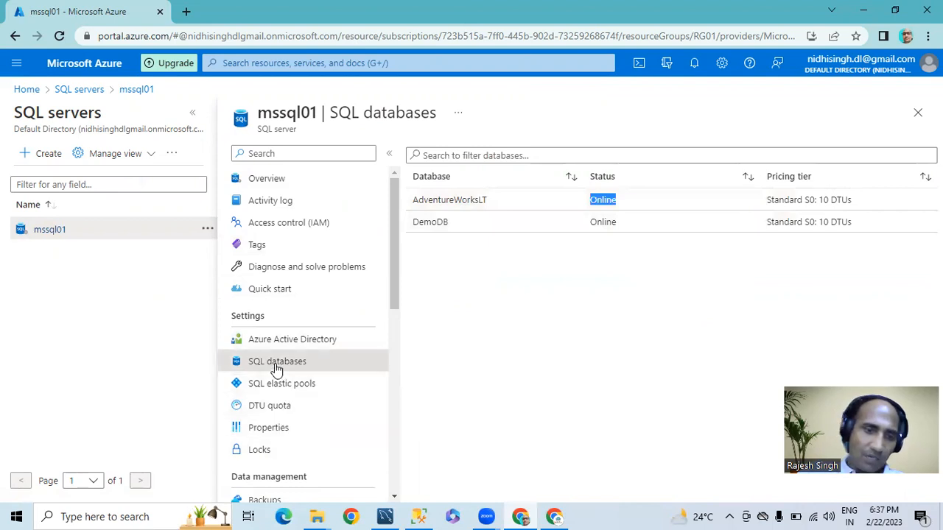
{"action": "left_click", "coordinate": [428, 202]}
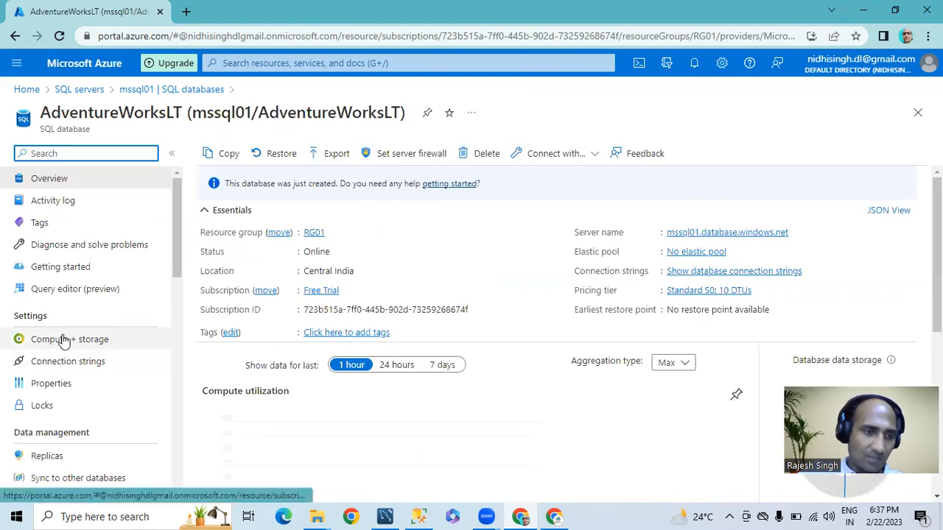
{"action": "left_click", "coordinate": [45, 290]}
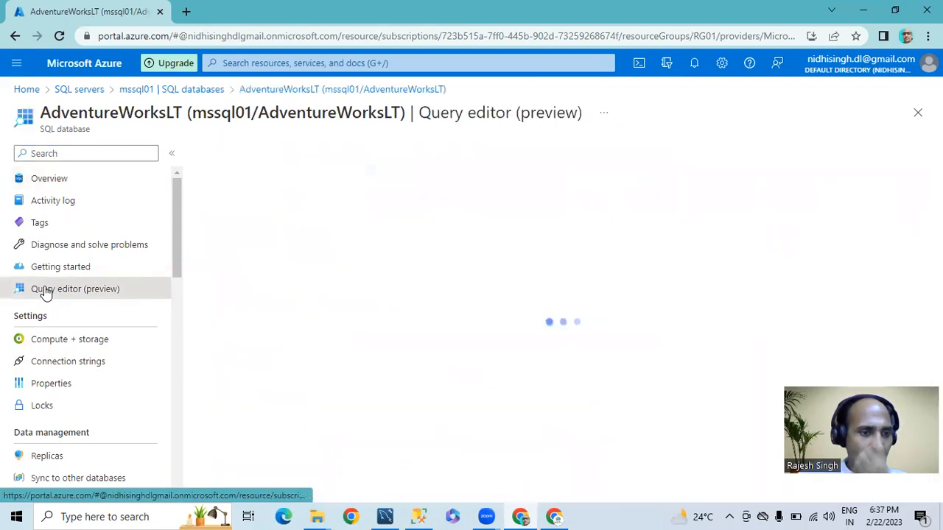
{"action": "left_click", "coordinate": [387, 423]}
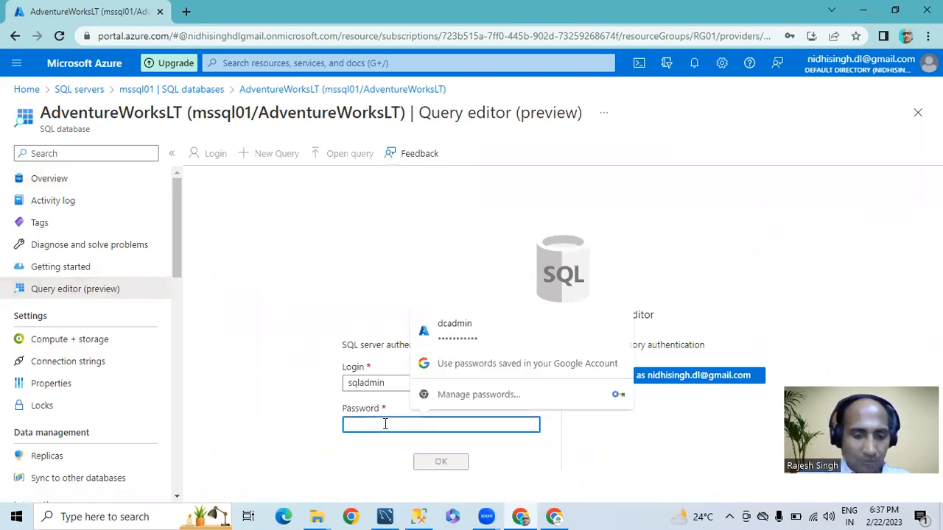
{"action": "type", "text": "••"}
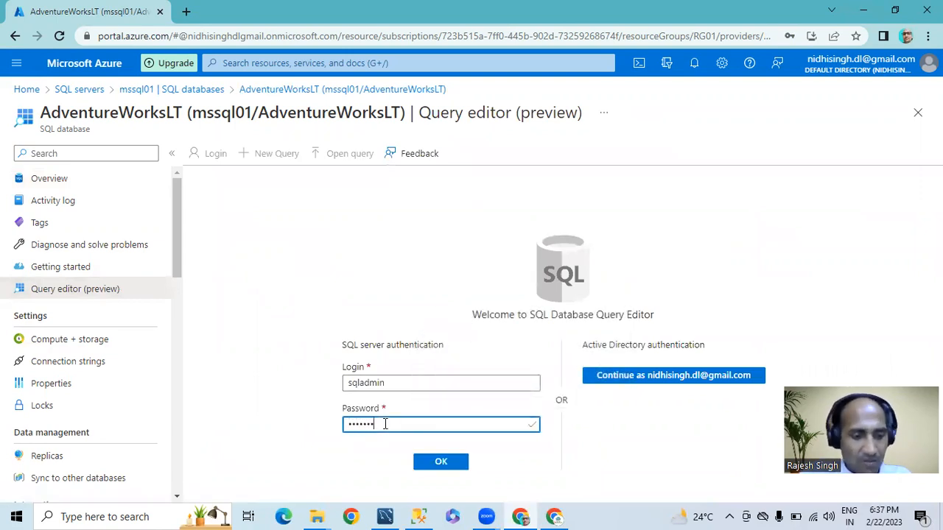
{"action": "left_click", "coordinate": [445, 463]}
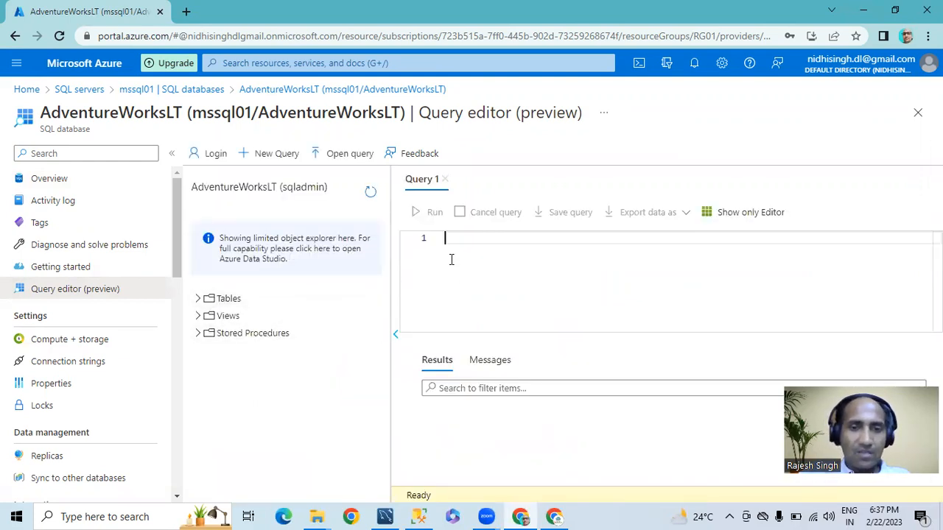
Run the query "select * from sys.tables" on AdventureWorksLT and expand the Tables and Views folders to check for imported objects.
{"action": "type", "text": "*"}
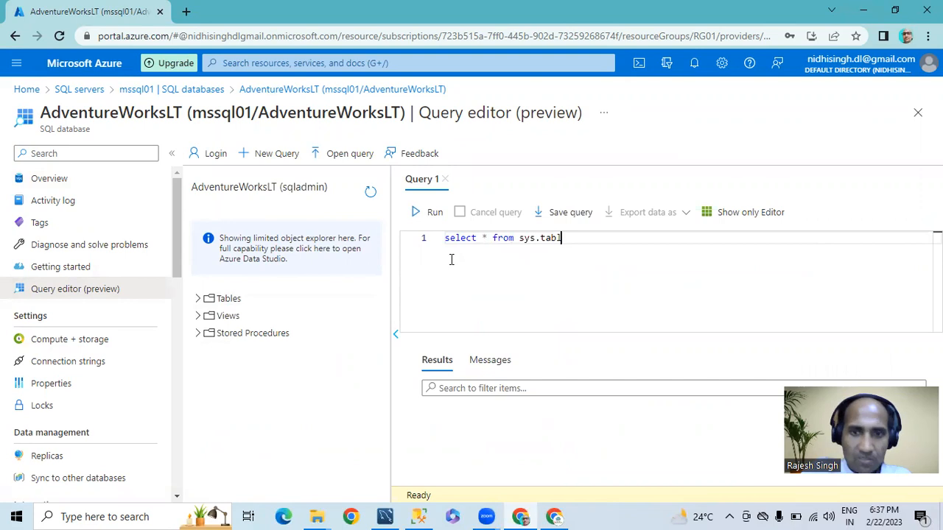
{"action": "left_click", "coordinate": [430, 212]}
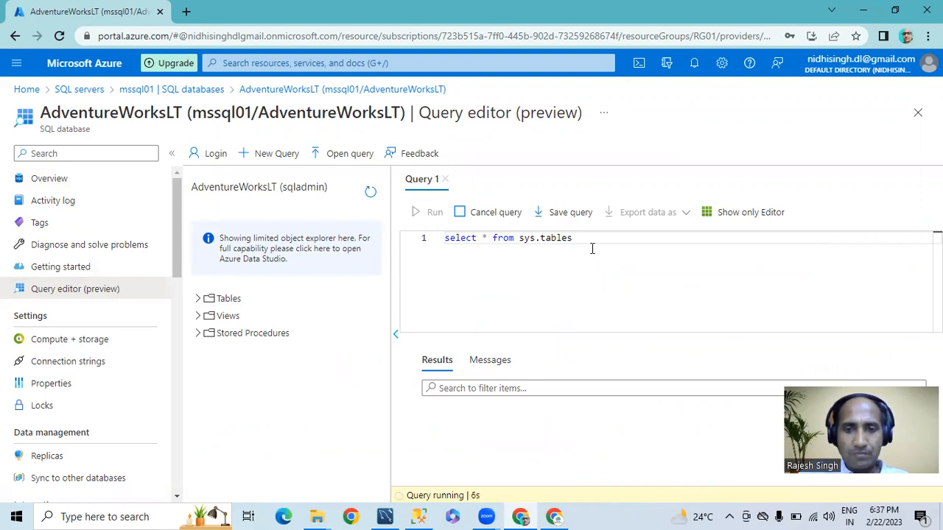
{"action": "left_click", "coordinate": [198, 299]}
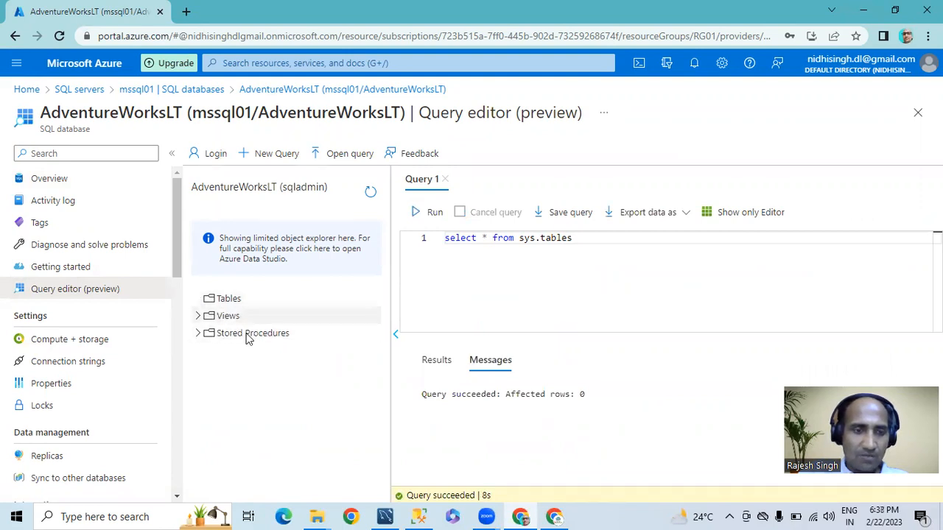
{"action": "left_click", "coordinate": [199, 315]}
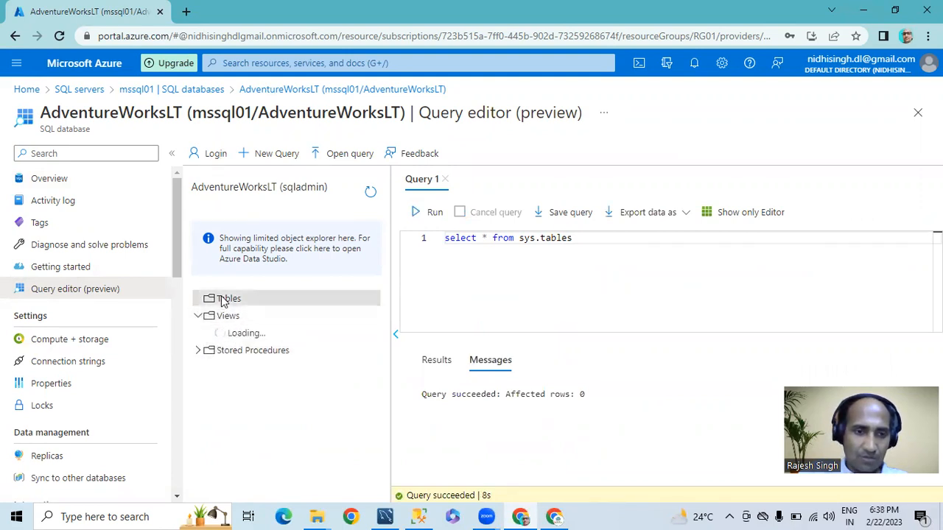
Select the whole sys.tables query and run it again to recheck for imported tables.
{"action": "left_click", "coordinate": [640, 260]}
{"action": "left_click_drag", "start_coordinate": [607, 252], "coordinate": [422, 240]}
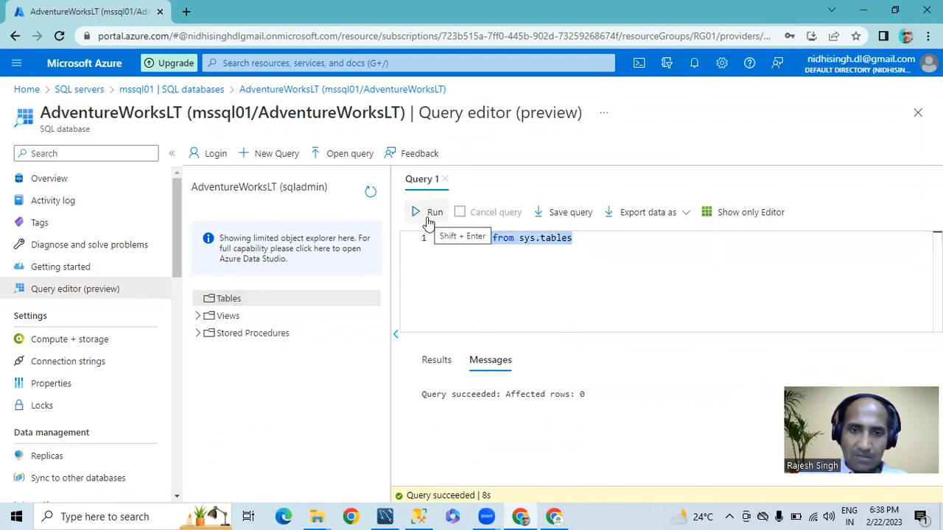
{"action": "left_click", "coordinate": [428, 217]}
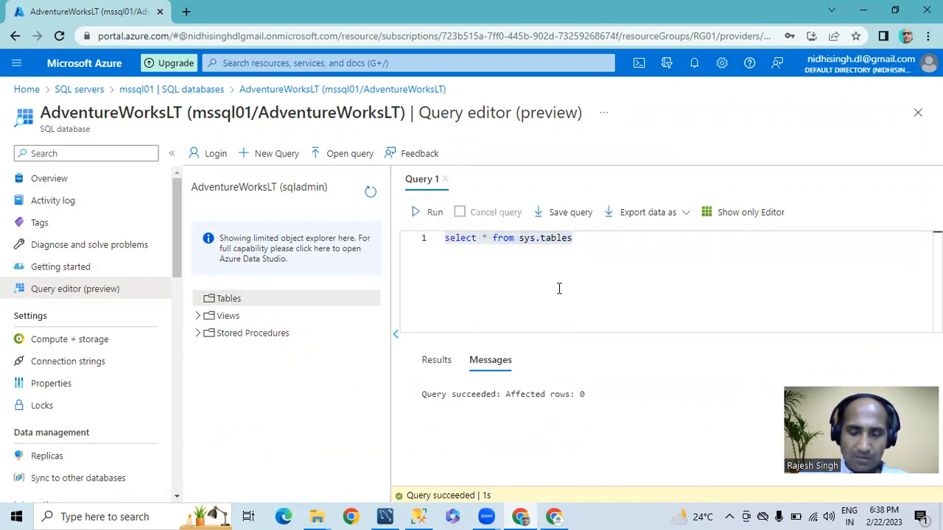
{"action": "left_click", "coordinate": [577, 247]}
{"action": "key", "text": "ctrl+a"}
{"action": "key", "text": "BackSpace"}
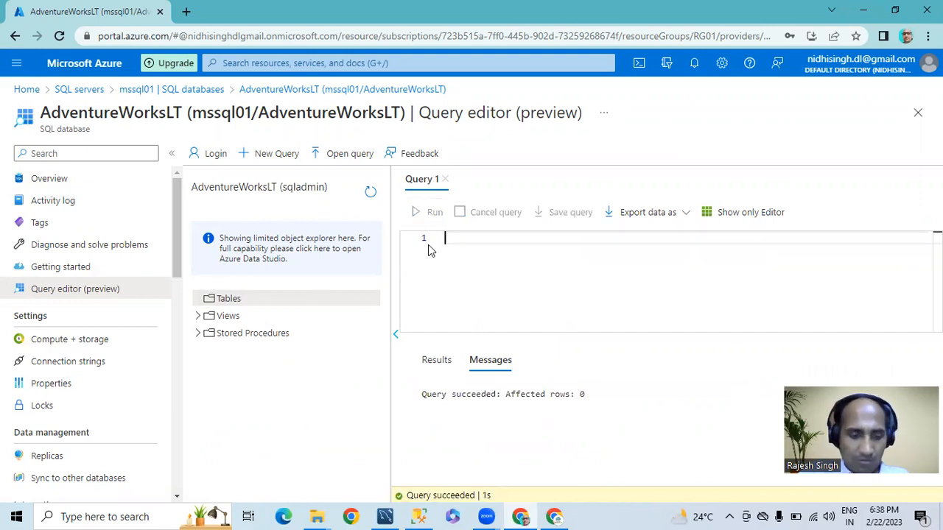
{"action": "type", "text": "s"}
{"action": "key", "text": "BackSpace"}
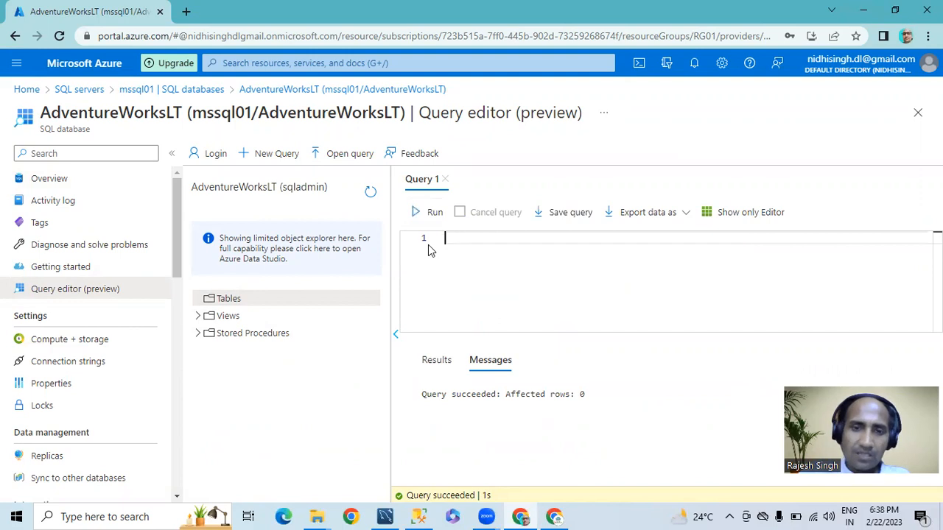
{"action": "type", "text": "select * from sales"}
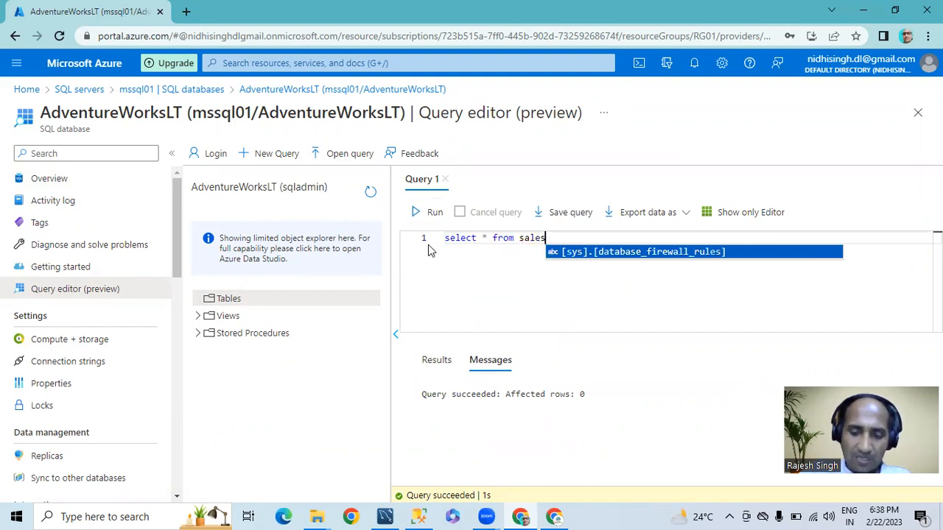
{"action": "key", "text": "ctrl+a"}
{"action": "key", "text": "BackSpace"}
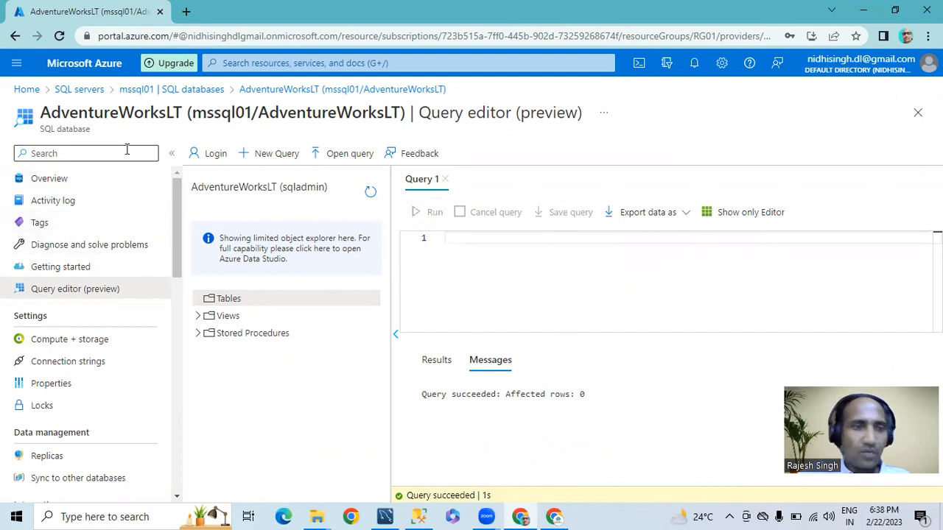
Leave the query editor, discarding unsaved edits, and expand the latest Update SQL database operation in the AdventureWorksLT activity log.
{"action": "left_click", "coordinate": [56, 202]}
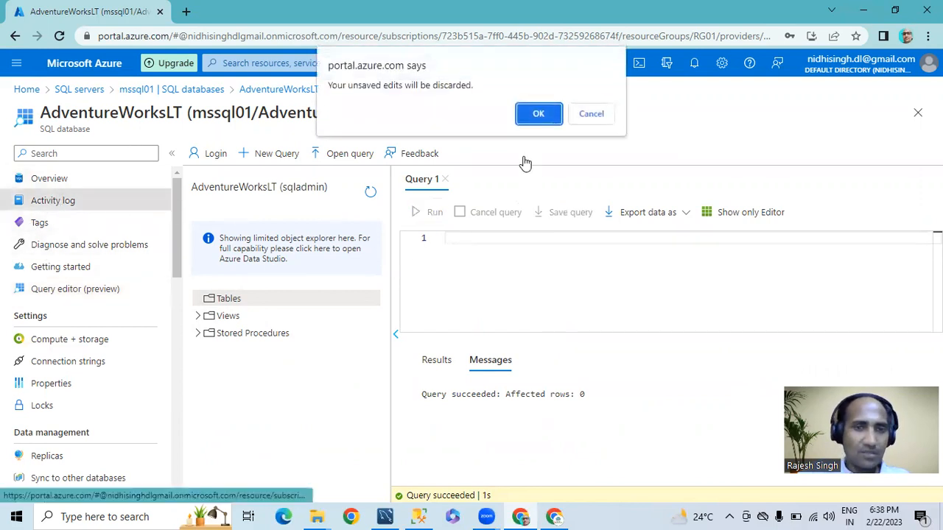
{"action": "left_click", "coordinate": [539, 114]}
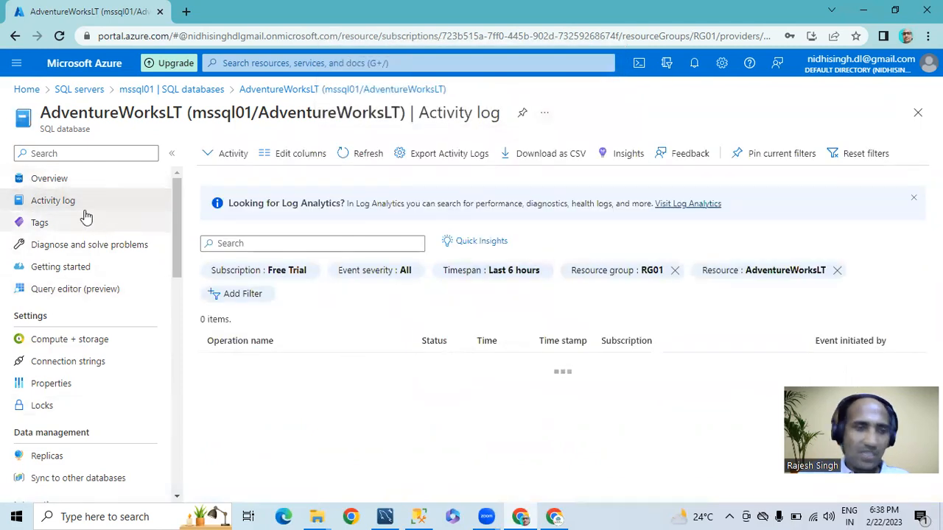
{"action": "left_click", "coordinate": [52, 180]}
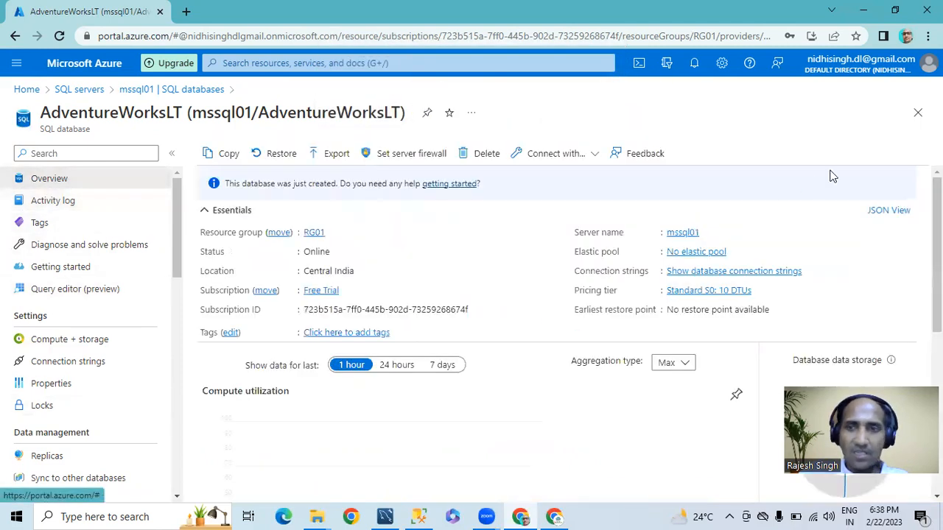
{"action": "left_click", "coordinate": [57, 203]}
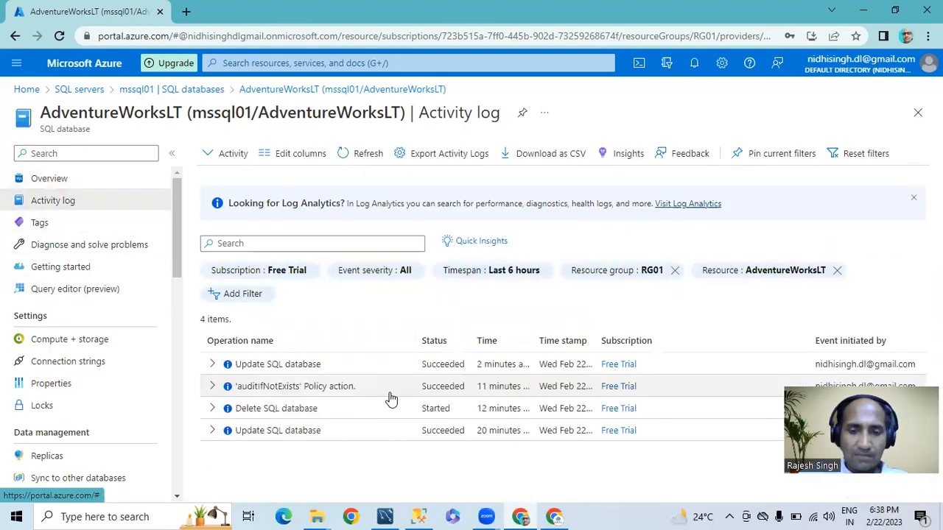
{"action": "left_click", "coordinate": [212, 364]}
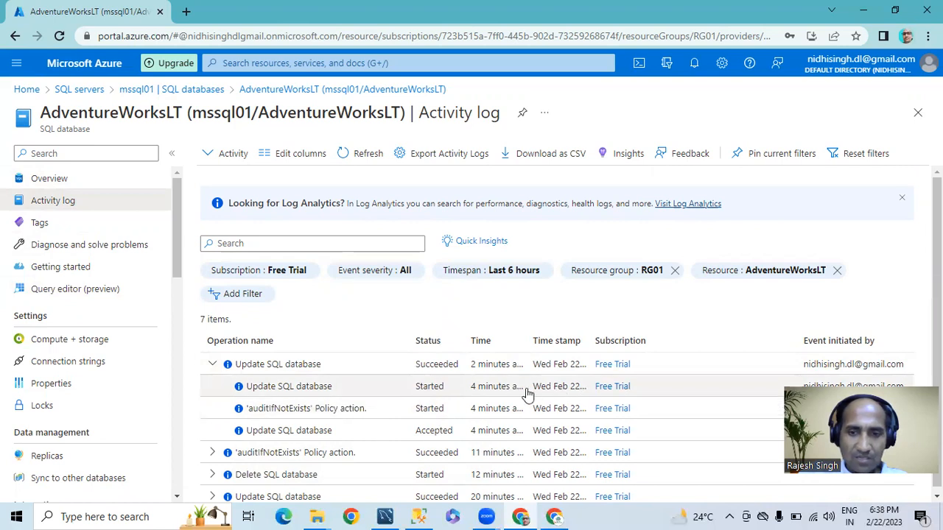
{"action": "left_click_drag", "start_coordinate": [534, 344], "coordinate": [596, 344]}
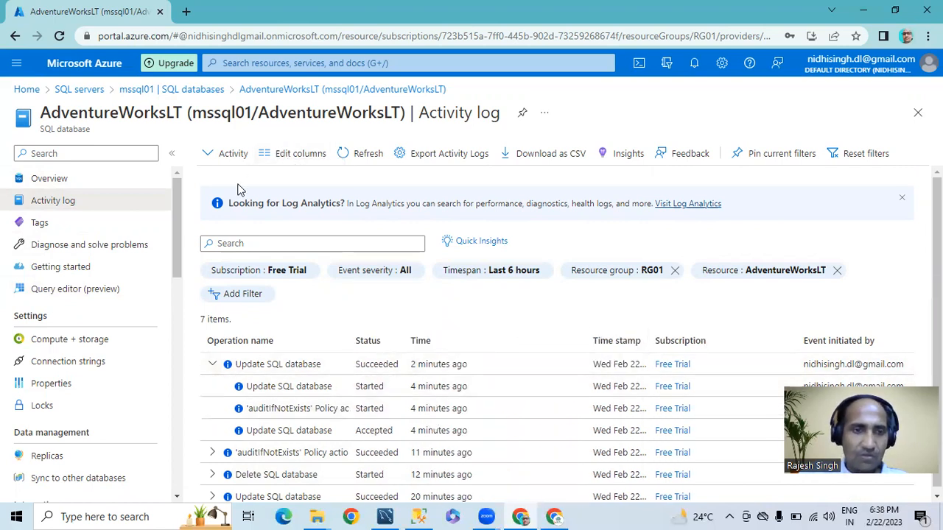
Refresh the activity log and examine the details of the database extension operation.
{"action": "left_click", "coordinate": [344, 162]}
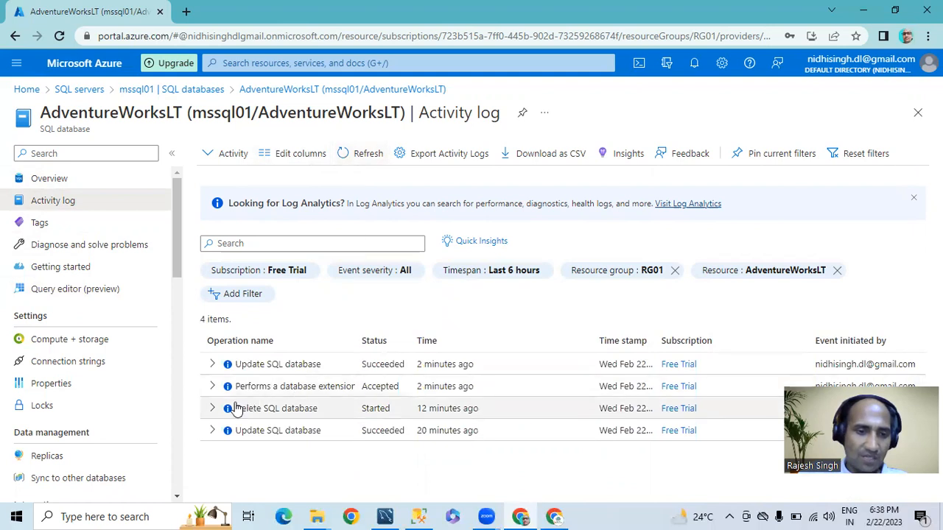
{"action": "left_click", "coordinate": [208, 388]}
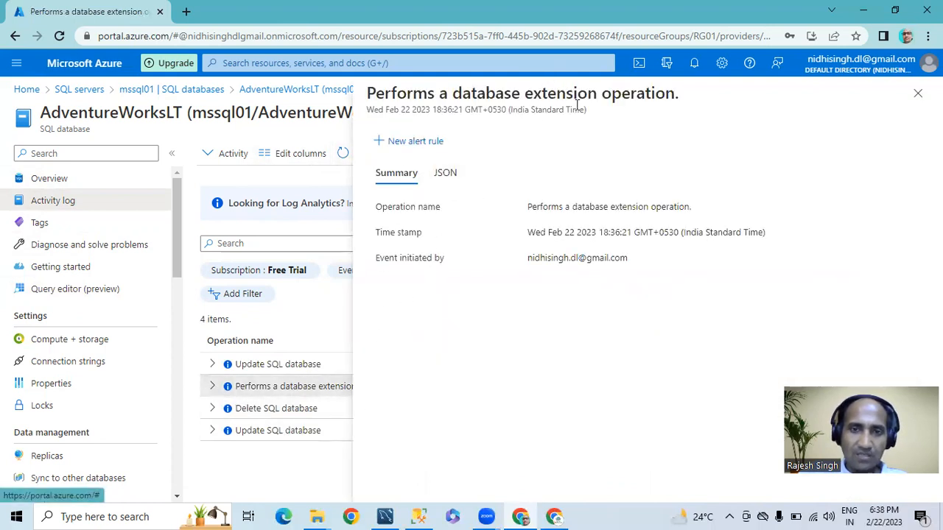
{"action": "left_click", "coordinate": [918, 92]}
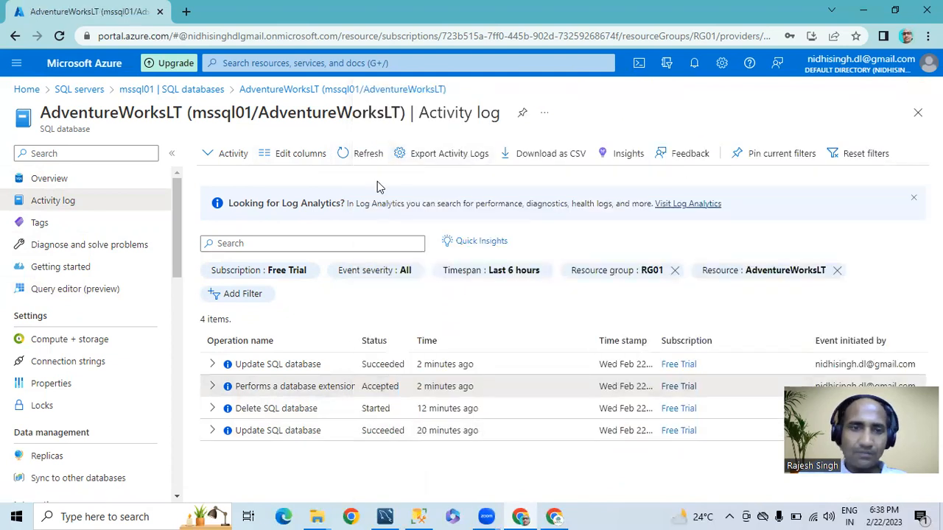
Refresh the AdventureWorksLT activity log repeatedly to check for newer import events.
{"action": "left_click", "coordinate": [361, 157]}
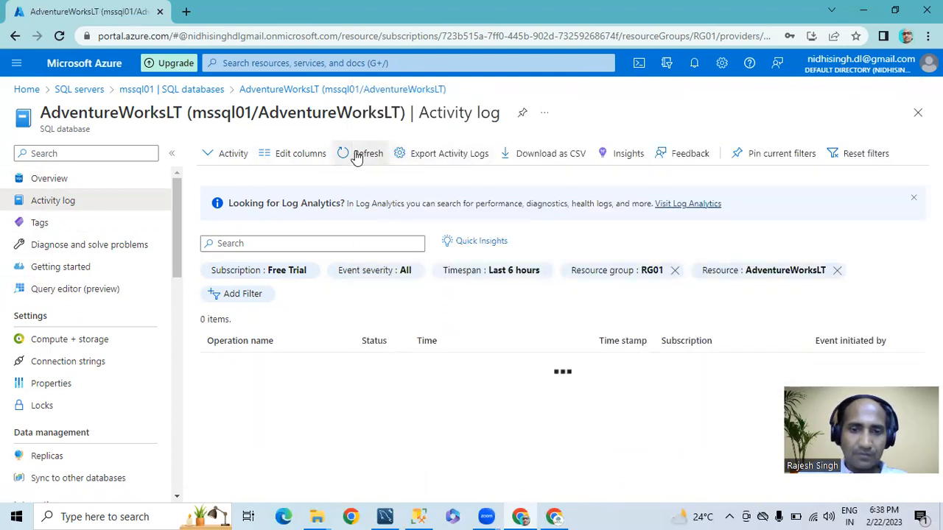
{"action": "left_click", "coordinate": [357, 157]}
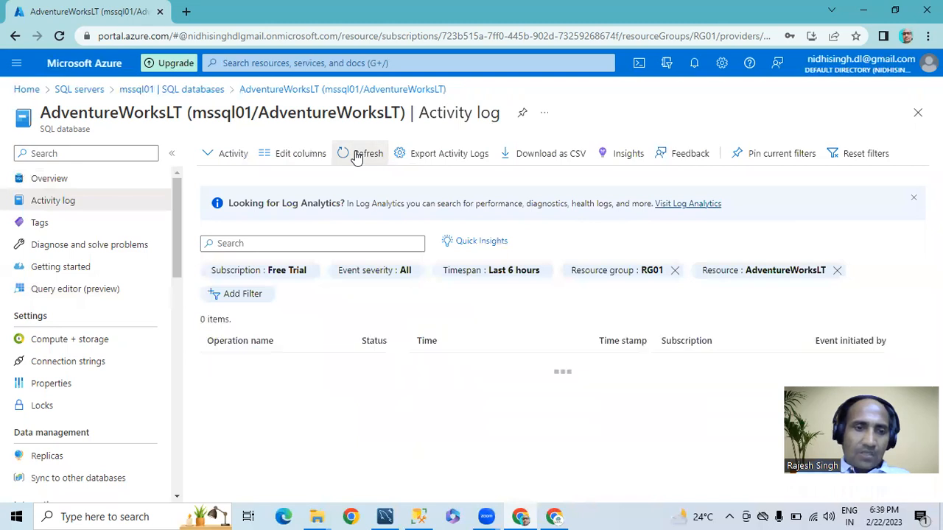
{"action": "left_click", "coordinate": [357, 157]}
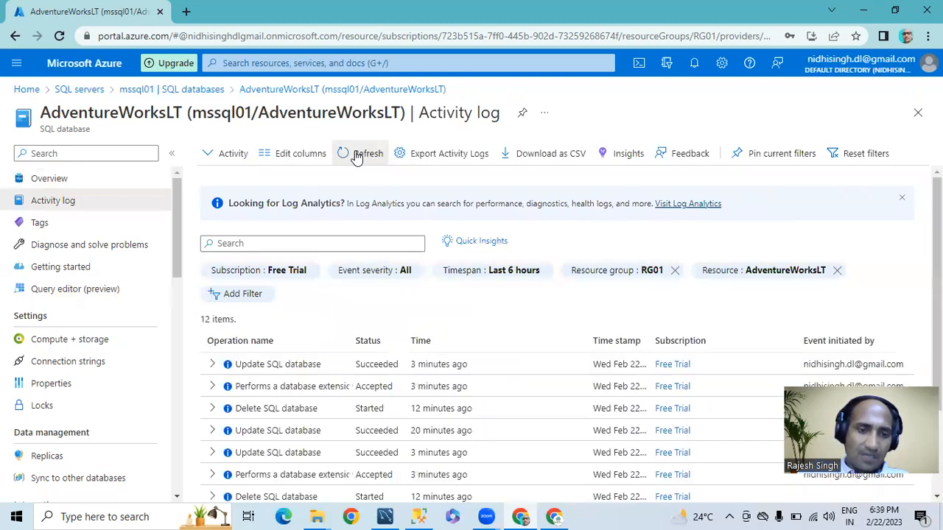
{"action": "left_click", "coordinate": [356, 157]}
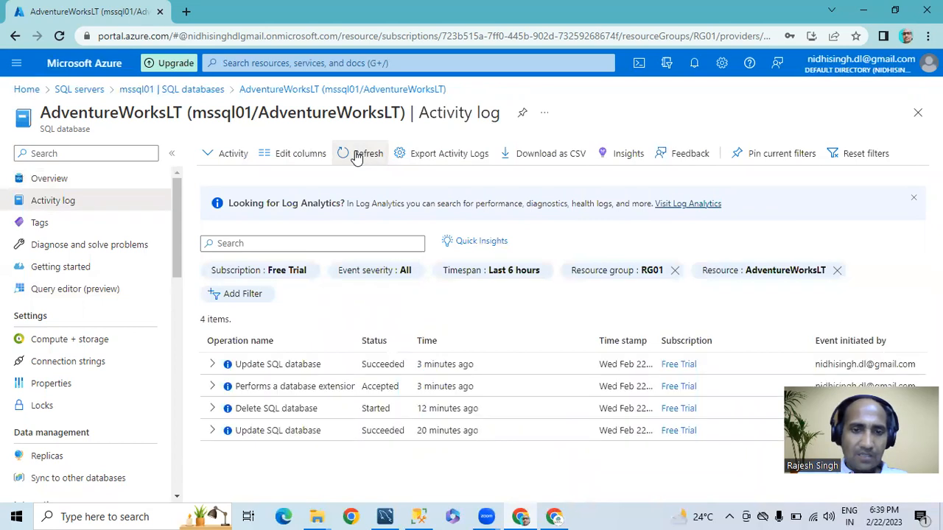
{"action": "left_click", "coordinate": [357, 154]}
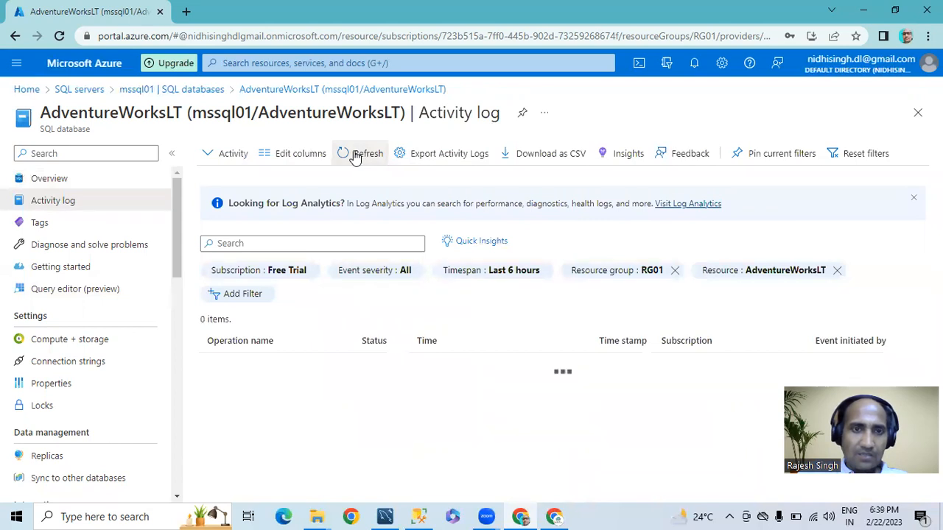
Switch to SQL Server Management Studio, refresh the mssql01.database.windows.net server and expand its AdventureWorksLT database.
{"action": "left_click", "coordinate": [418, 517]}
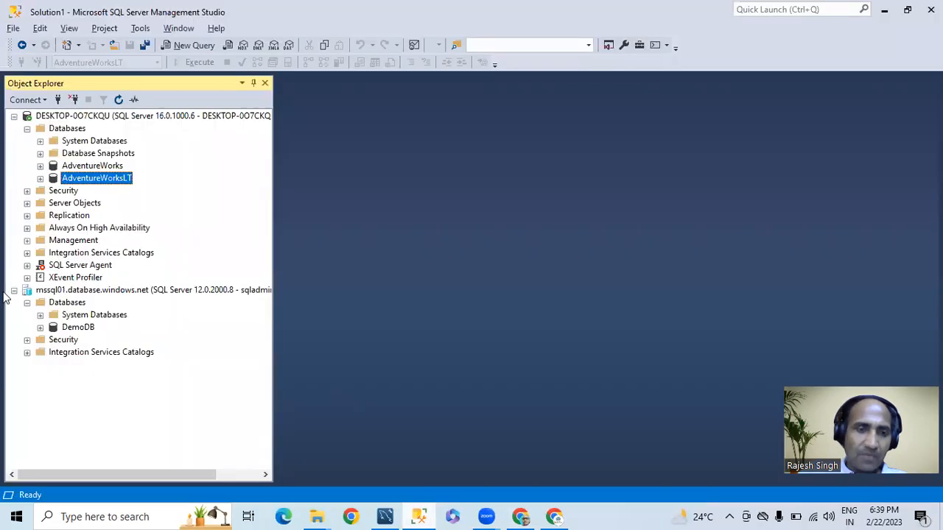
{"action": "left_click", "coordinate": [94, 292]}
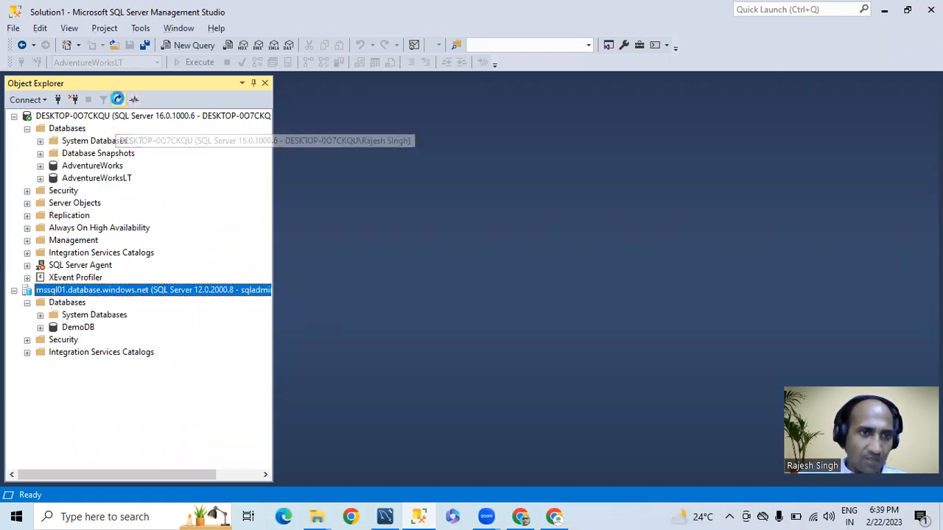
{"action": "left_click", "coordinate": [120, 102]}
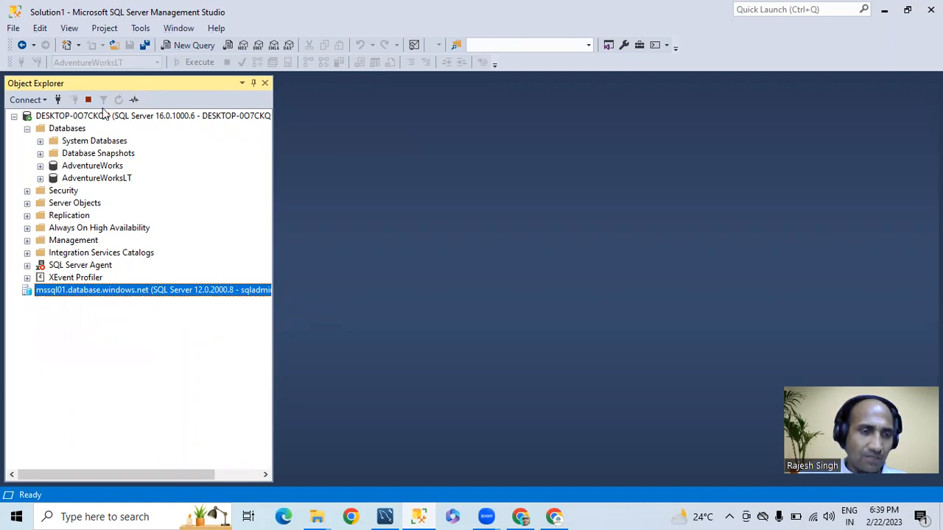
{"action": "left_click", "coordinate": [26, 303]}
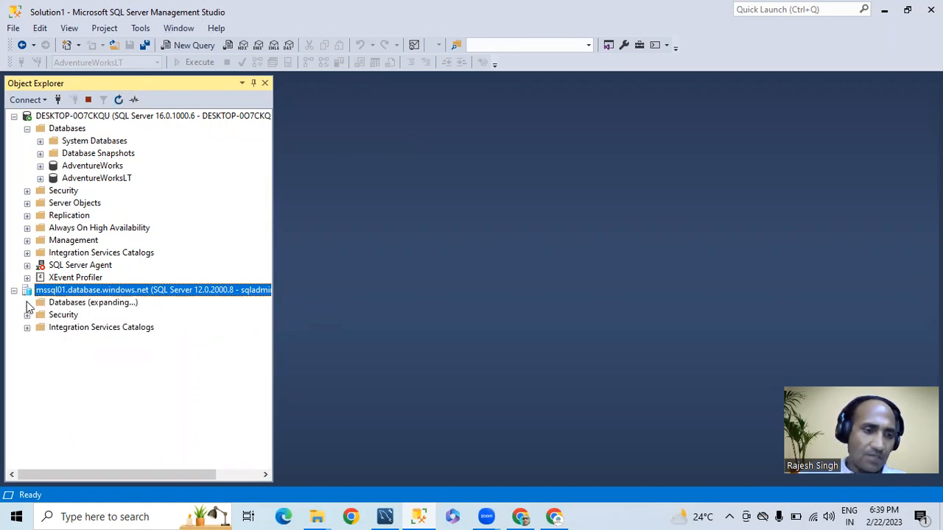
{"action": "left_click", "coordinate": [40, 327]}
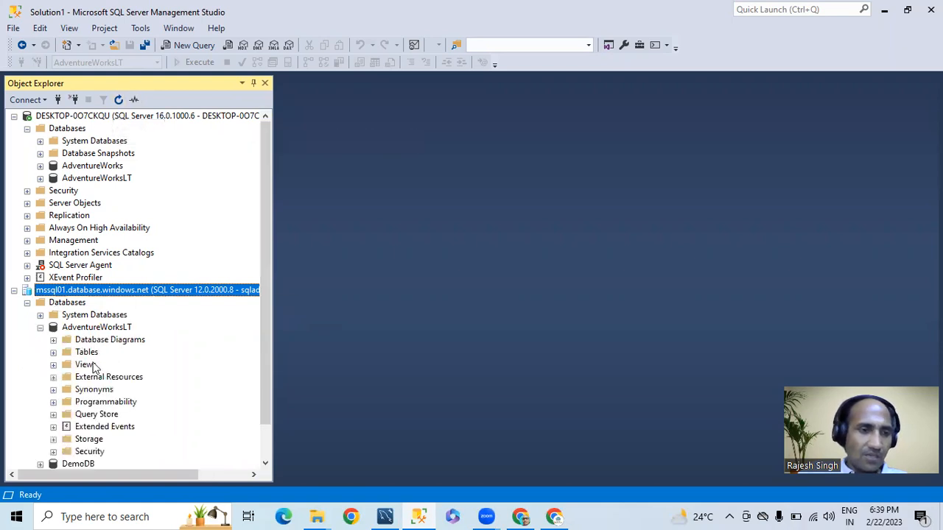
Expand the Tables folder of the AdventureWorksLT database on mssql01.database.windows.net and look through the imported tables.
{"action": "left_click", "coordinate": [53, 352]}
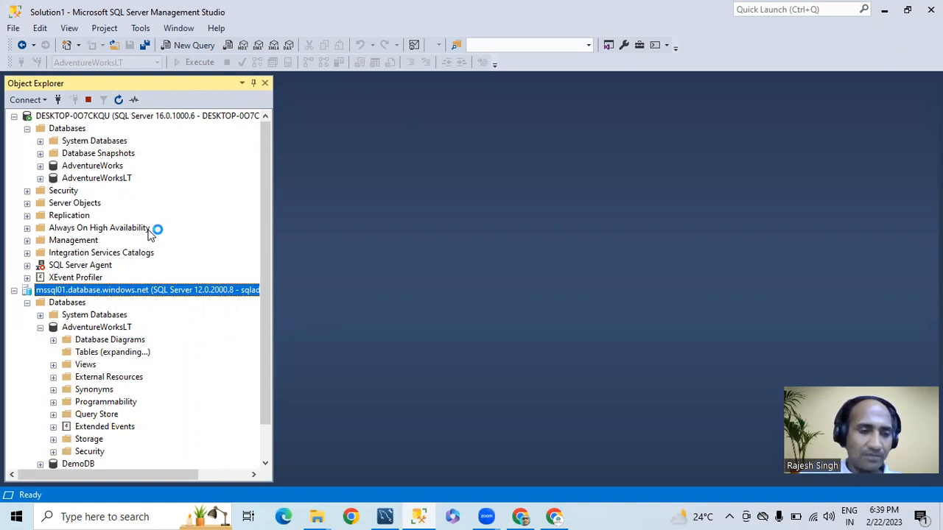
{"action": "scroll", "coordinate": [103, 419], "scroll_direction": "down", "scroll_amount": 2}
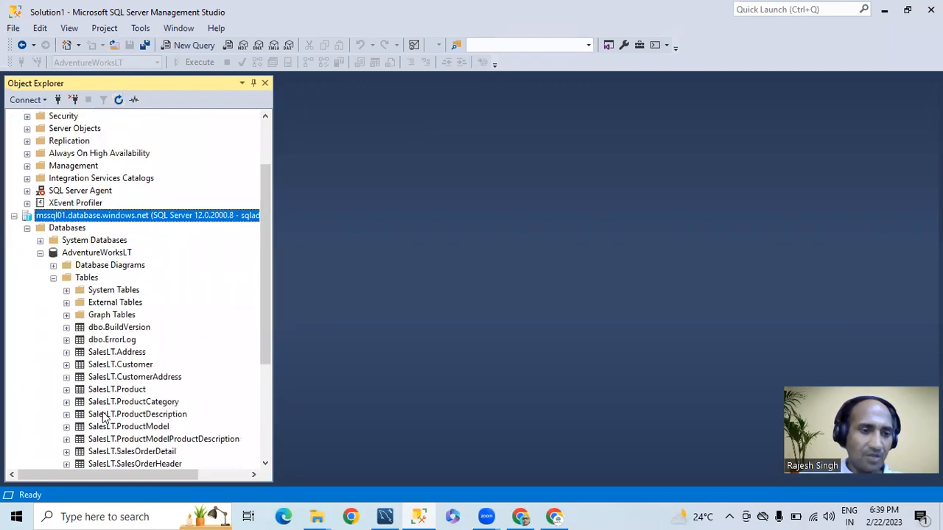
{"action": "scroll", "coordinate": [104, 418], "scroll_direction": "down", "scroll_amount": 2}
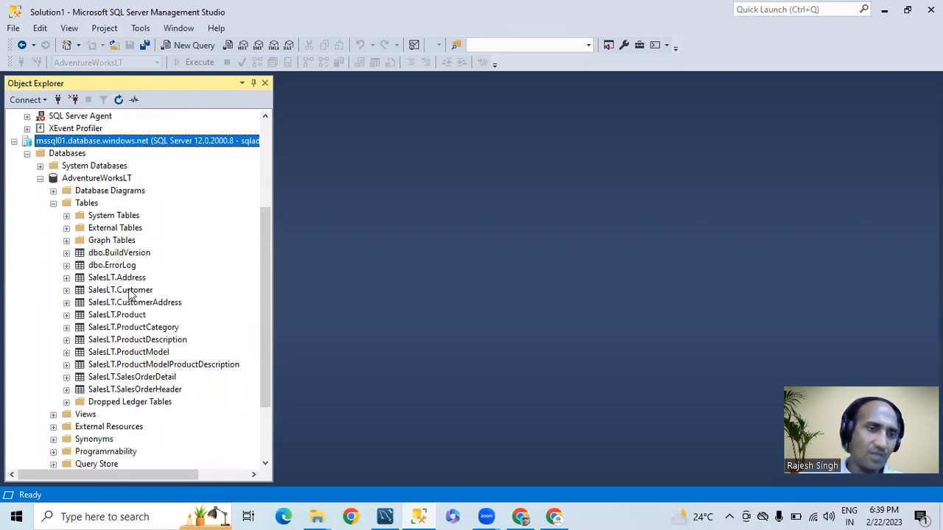
Create a new query on the Azure AdventureWorksLT database and run "select * from saleslt.customer".
{"action": "left_click", "coordinate": [185, 47]}
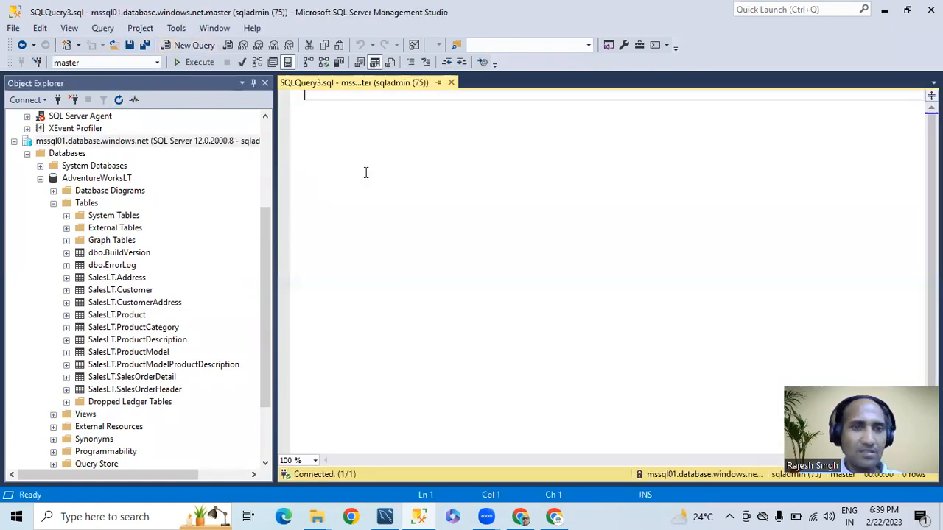
{"action": "left_click", "coordinate": [154, 64]}
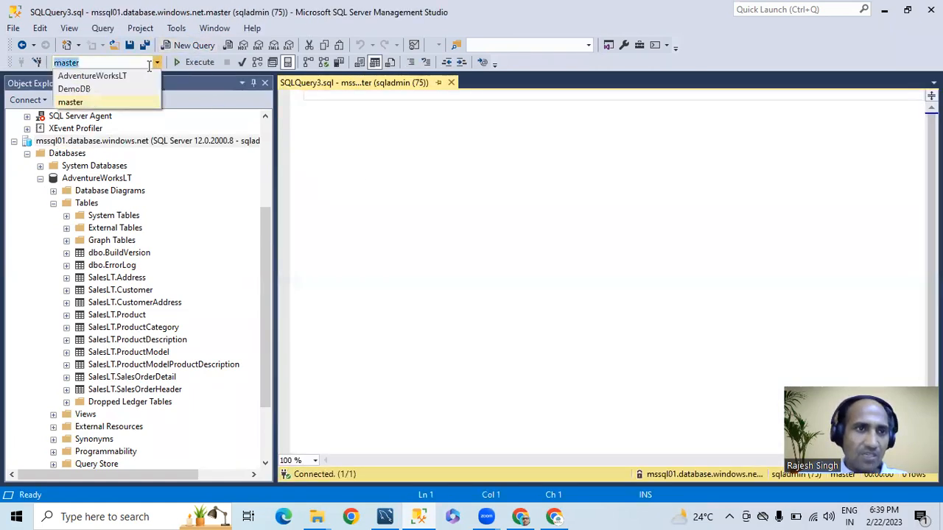
{"action": "left_click", "coordinate": [92, 75]}
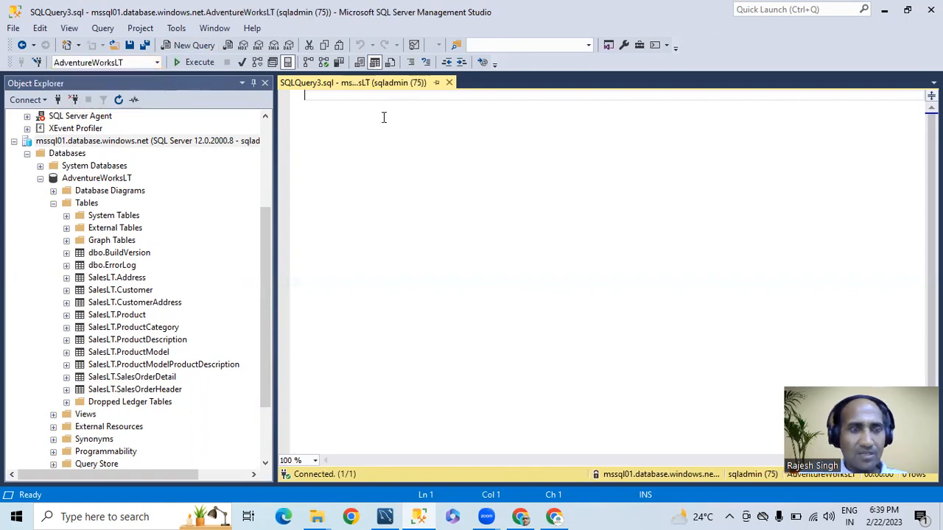
{"action": "type", "text": "select"}
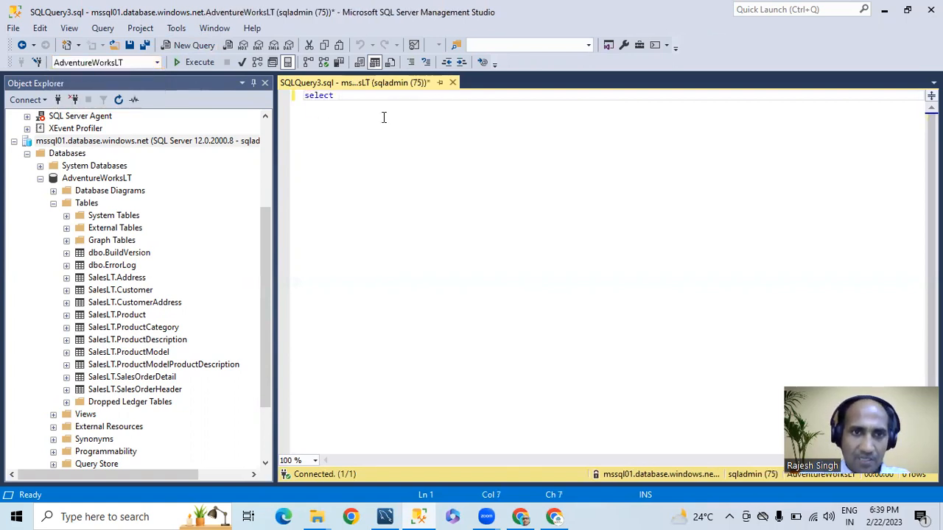
{"action": "type", "text": " * from saleslt.cu"}
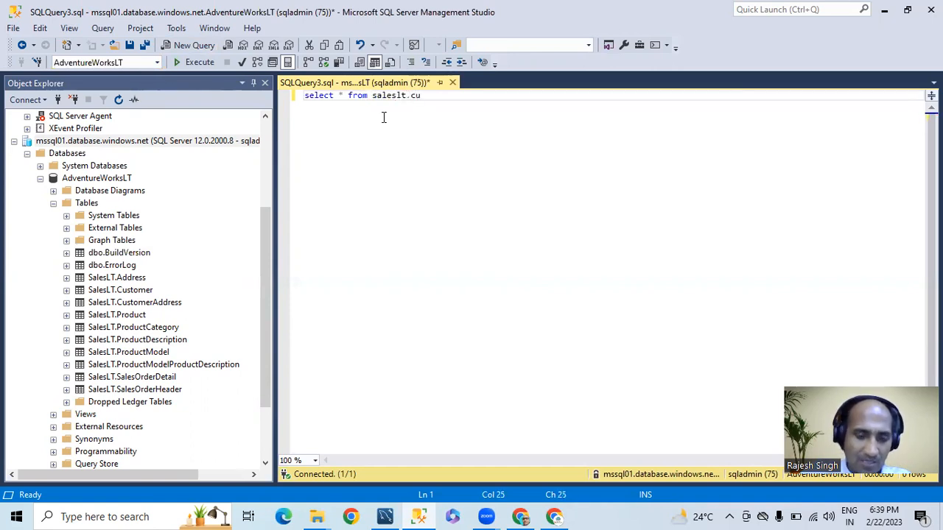
{"action": "type", "text": "stome"}
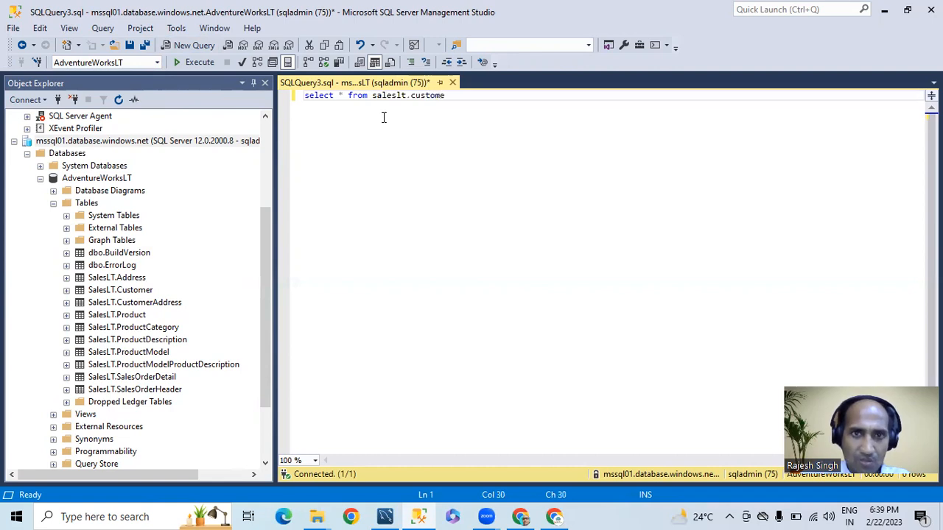
{"action": "left_click", "coordinate": [205, 65]}
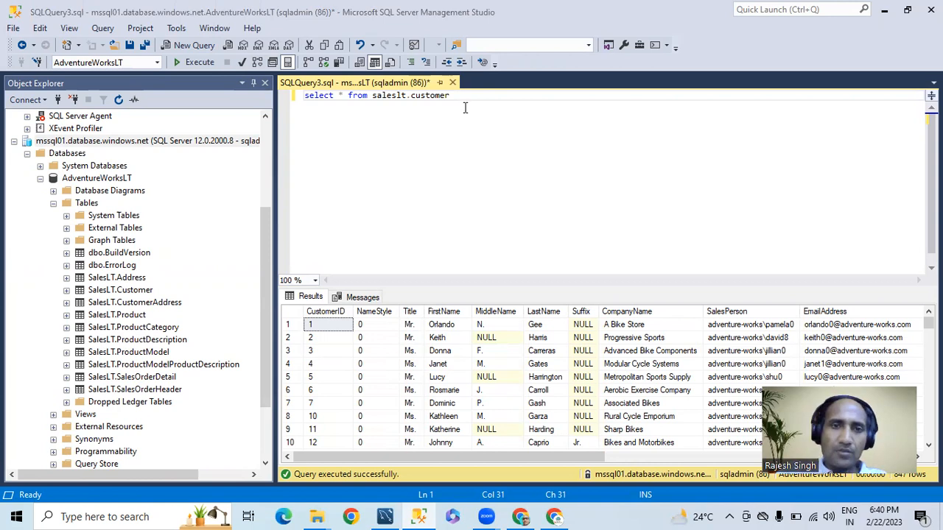
Refresh the Tables folder of the Azure AdventureWorksLT database.
{"action": "left_click_drag", "start_coordinate": [465, 108], "coordinate": [295, 110]}
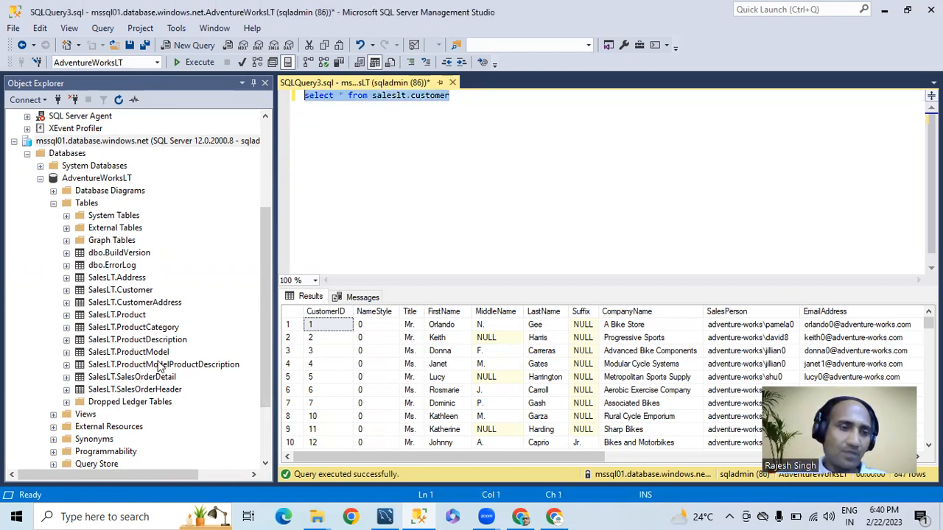
{"action": "left_click", "coordinate": [84, 204]}
{"action": "left_click", "coordinate": [116, 100]}
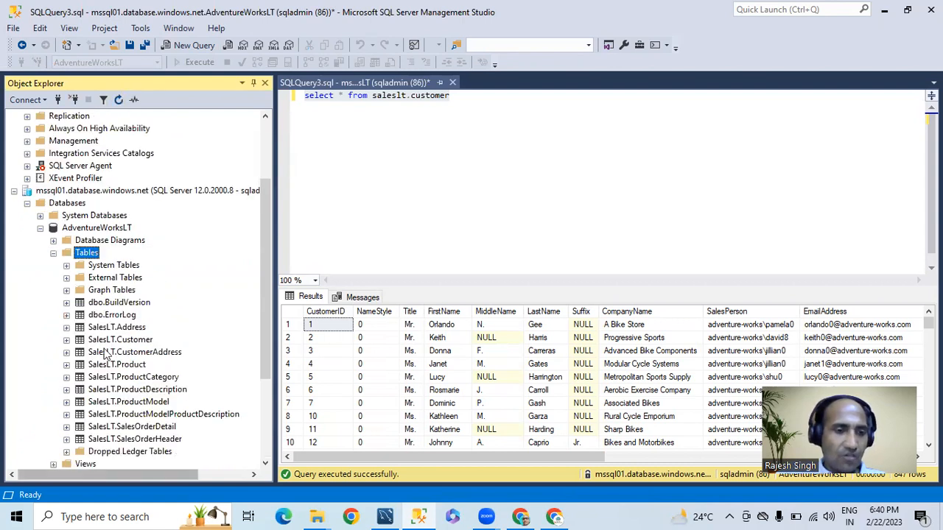
Switch to the Azure portal and open the query editor of the AdventureWorksLT database on mssql01.
{"action": "left_click", "coordinate": [519, 517]}
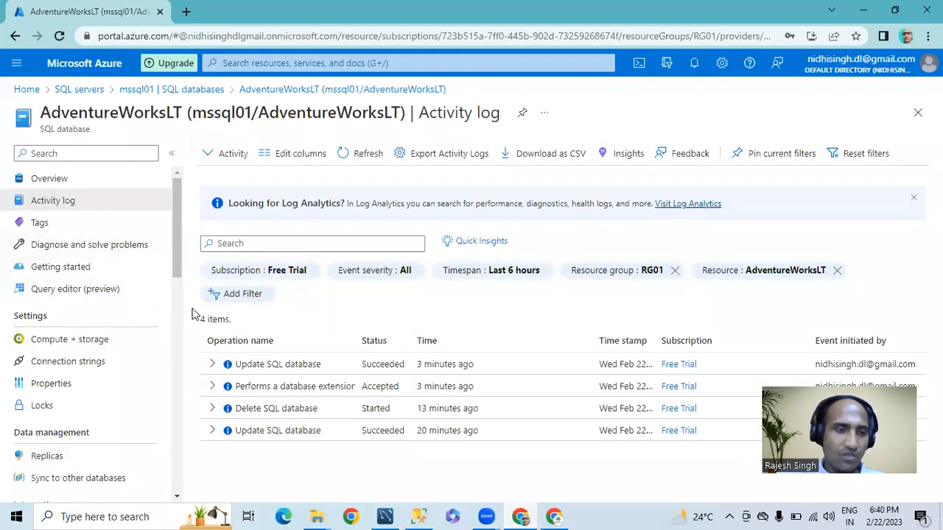
{"action": "left_click", "coordinate": [151, 89]}
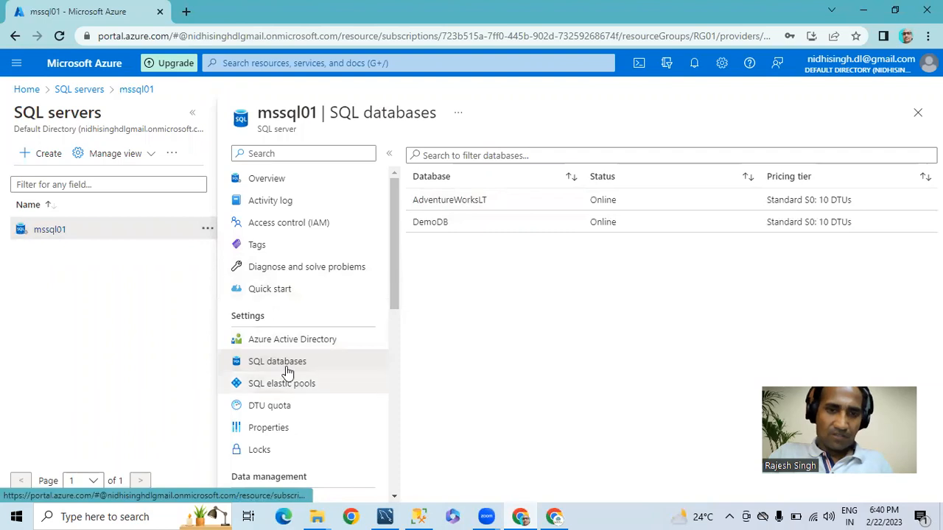
{"action": "left_click", "coordinate": [446, 209]}
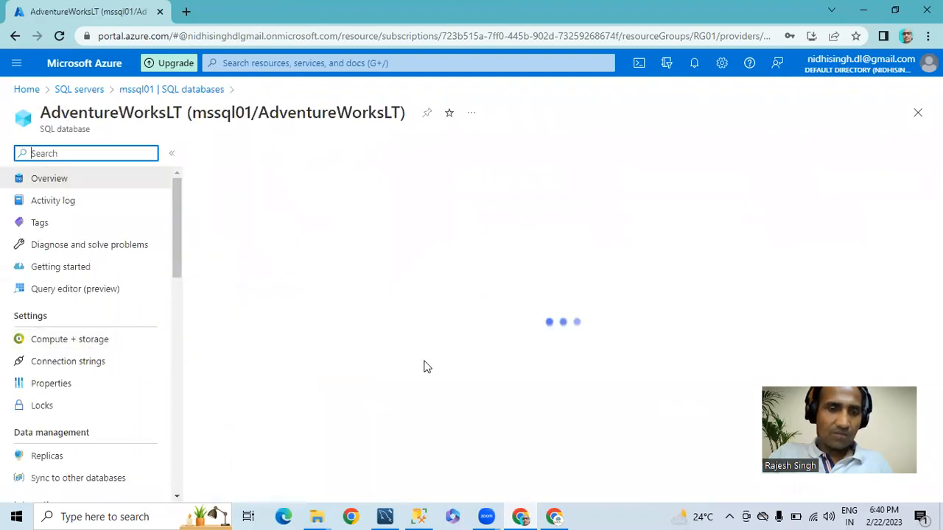
{"action": "scroll", "coordinate": [311, 400], "scroll_direction": "down", "scroll_amount": 1}
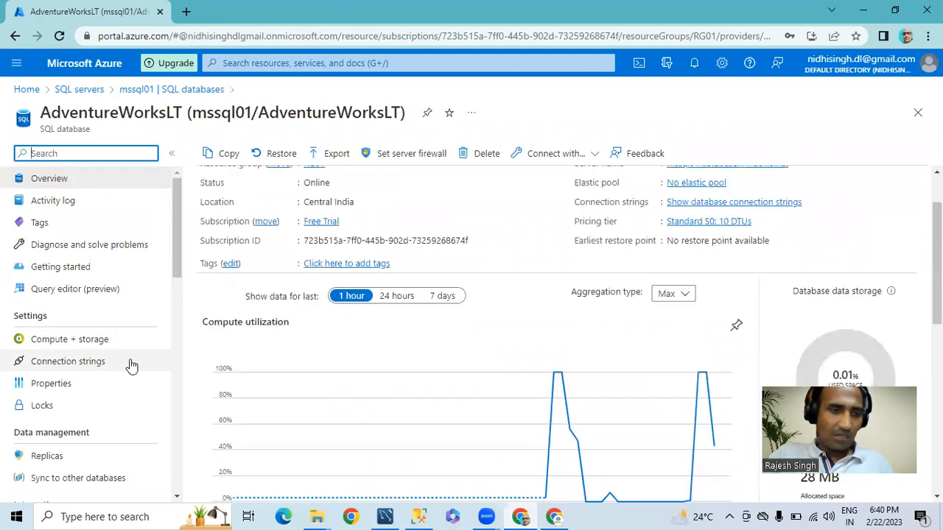
{"action": "left_click", "coordinate": [64, 291]}
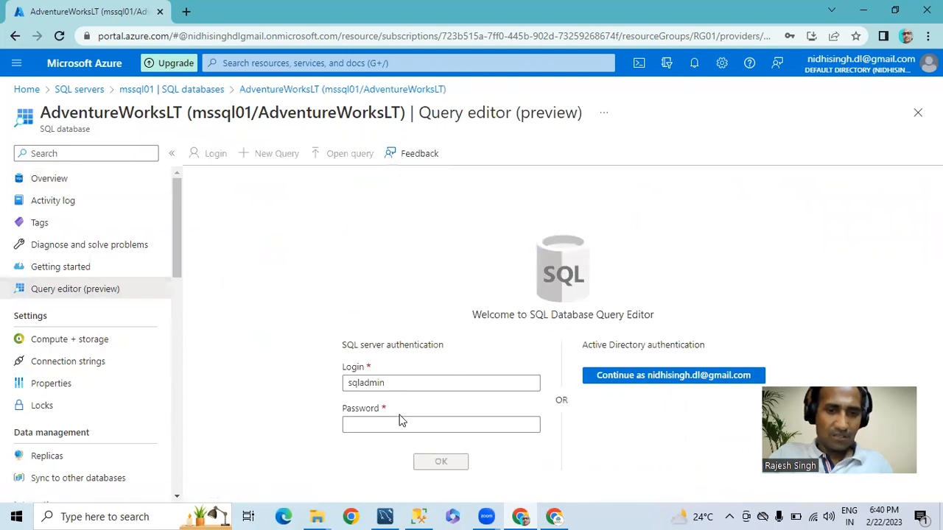
Sign in to the query editor with the SQL server account password and expand the Tables folder.
{"action": "left_click", "coordinate": [398, 424]}
{"action": "type", "text": "**********"}
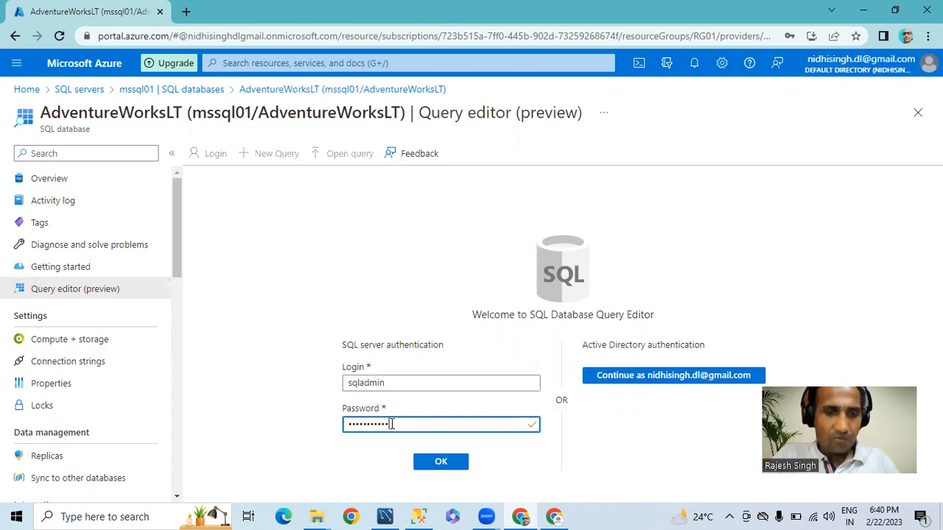
{"action": "left_click", "coordinate": [434, 461]}
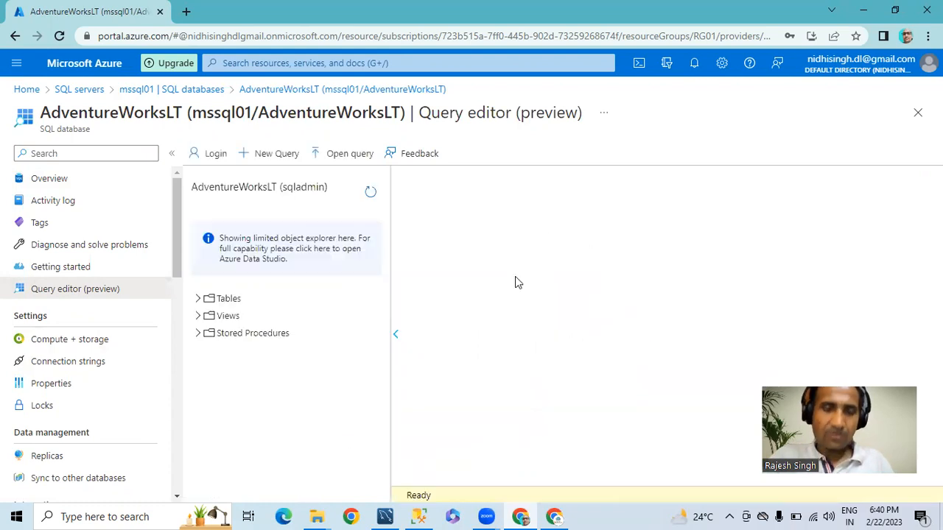
{"action": "left_click", "coordinate": [201, 298]}
{"action": "scroll", "coordinate": [317, 383], "scroll_direction": "down", "scroll_amount": 1}
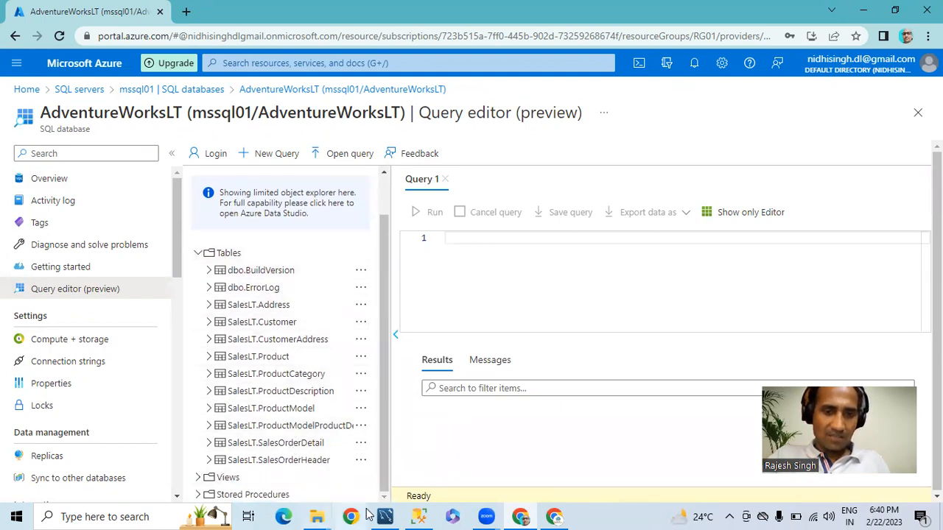
Try to copy the customer query from SQL Server Management Studio into the Azure portal query editor.
{"action": "left_click", "coordinate": [418, 517]}
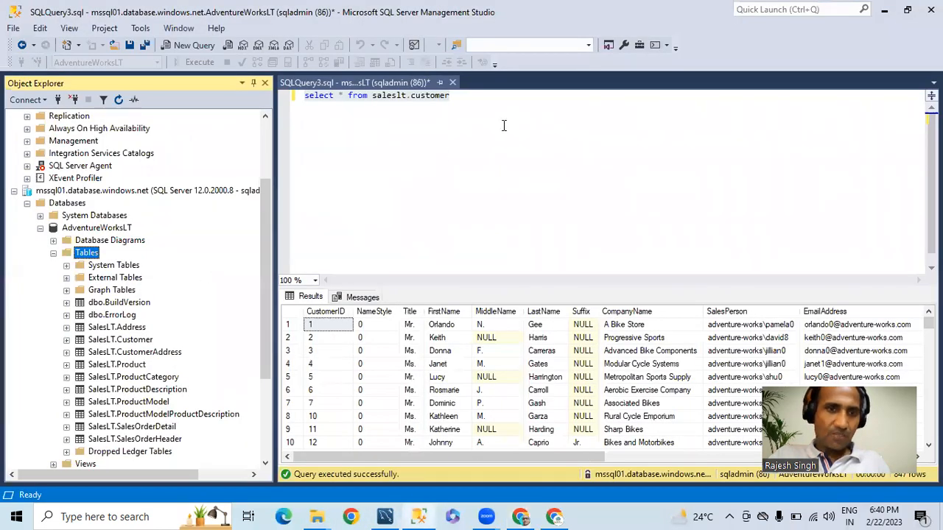
{"action": "left_click_drag", "start_coordinate": [451, 95], "coordinate": [305, 95]}
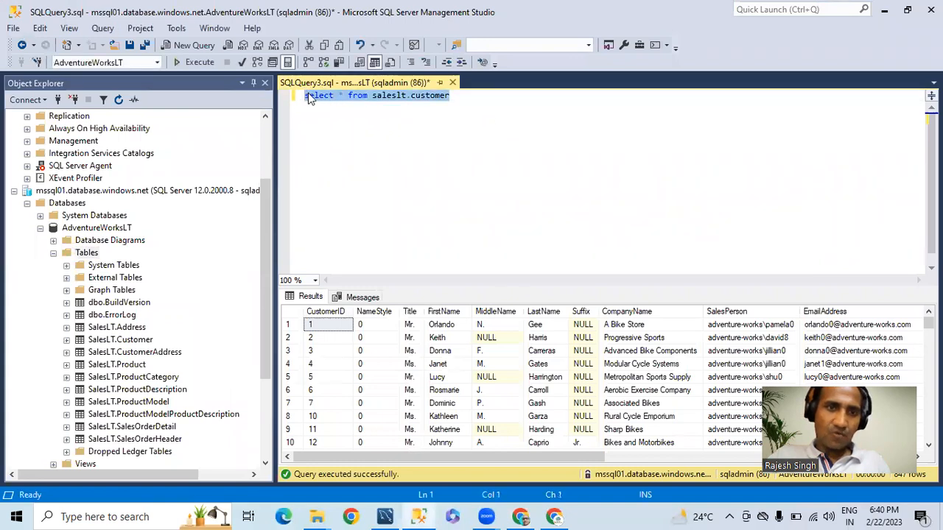
{"action": "right_click", "coordinate": [308, 95]}
{"action": "left_click", "coordinate": [357, 118]}
{"action": "key", "text": "alt+Tab"}
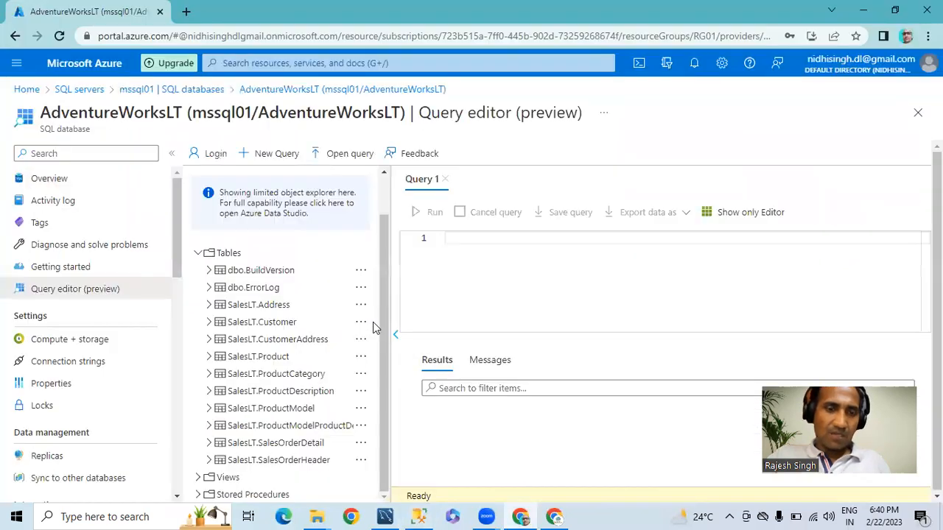
{"action": "key", "text": "ctrl+v"}
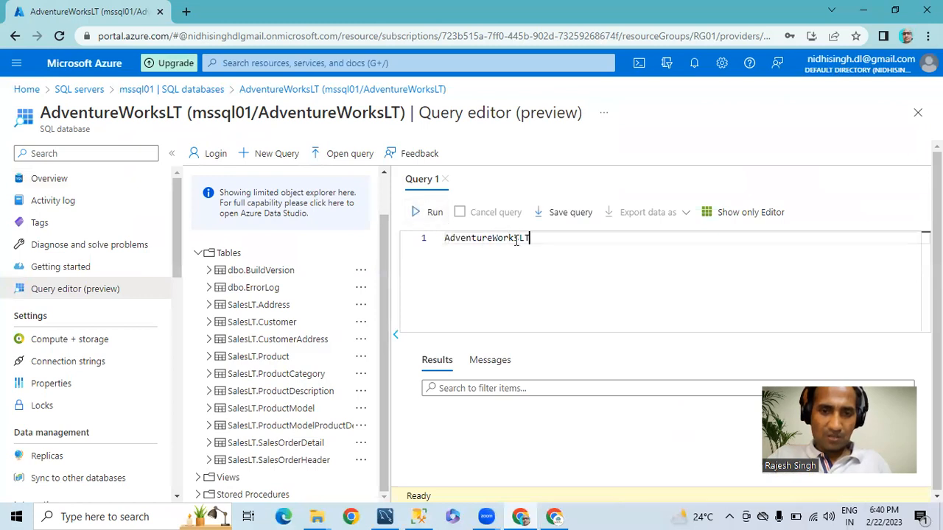
Replace the Query 1 text with "select * from saleslt.customer" copied from SQL Server Management Studio, run it and browse the results.
{"action": "left_click_drag", "start_coordinate": [529, 236], "coordinate": [371, 238]}
{"action": "left_click", "coordinate": [419, 516]}
{"action": "right_click", "coordinate": [339, 95]}
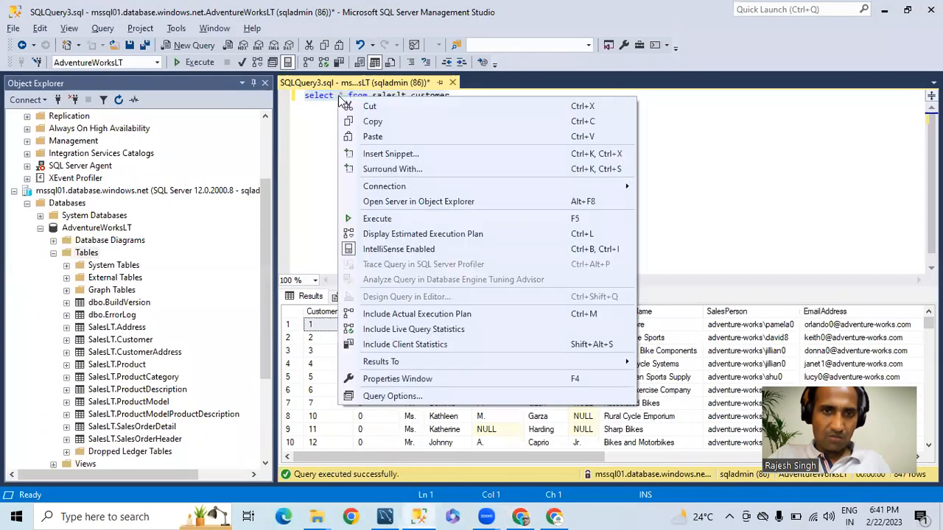
{"action": "left_click", "coordinate": [369, 122]}
{"action": "key", "text": "alt+Tab"}
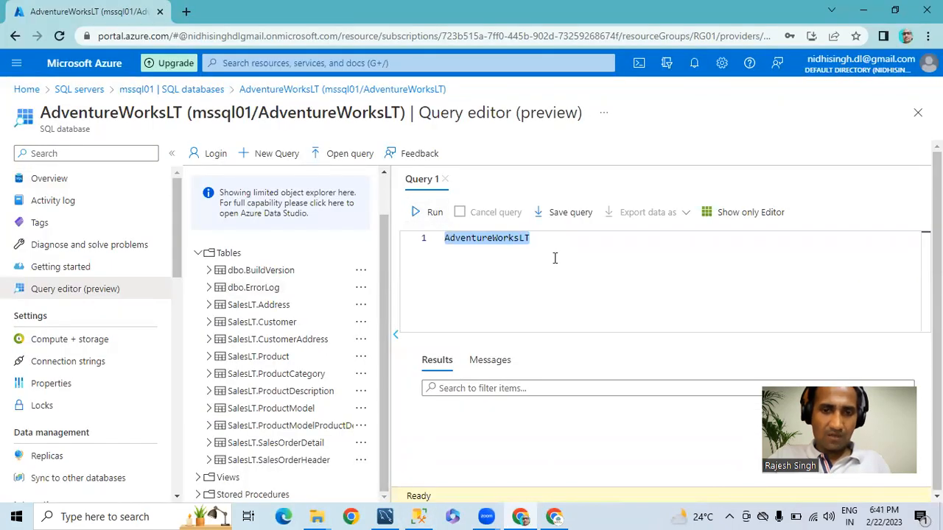
{"action": "key", "text": "ctrl+v"}
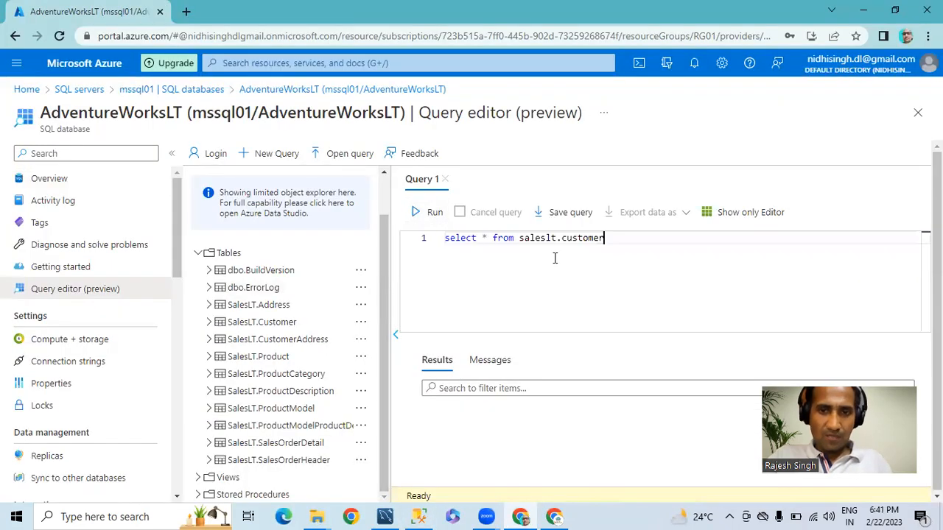
{"action": "left_click", "coordinate": [432, 212]}
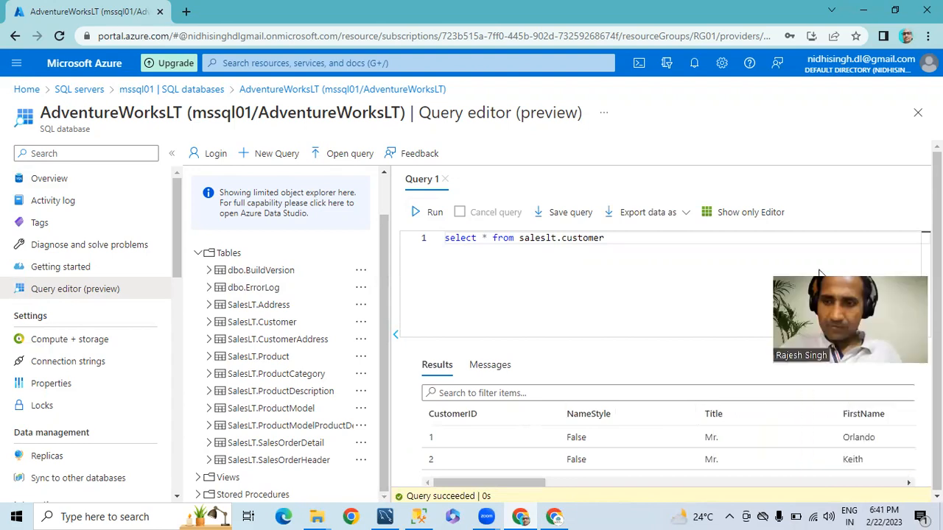
{"action": "scroll", "coordinate": [509, 434], "scroll_direction": "down", "scroll_amount": 20}
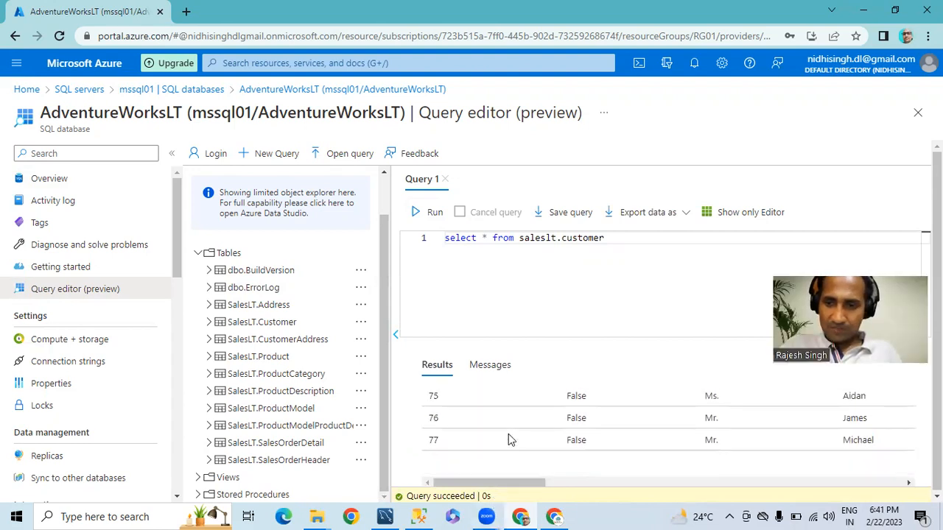
{"action": "scroll", "coordinate": [438, 432], "scroll_direction": "up", "scroll_amount": 10}
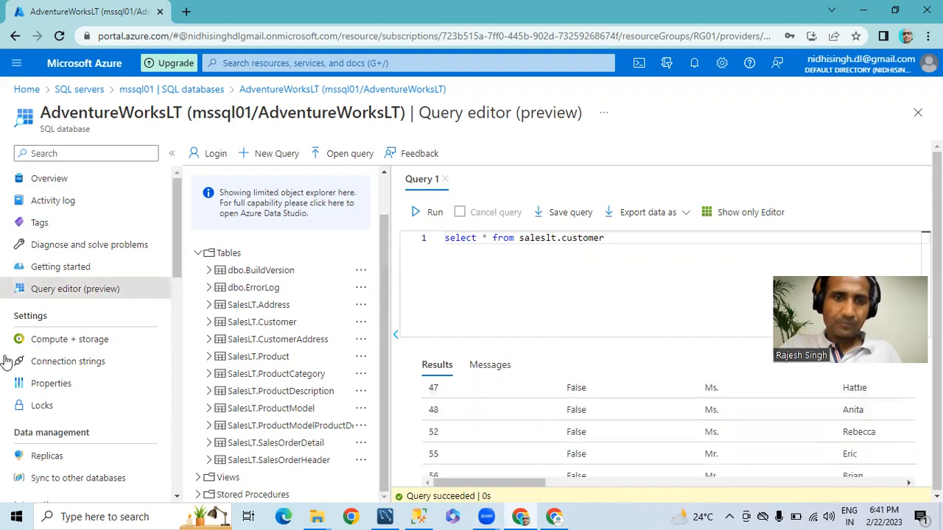
Switch to SQL Server Management Studio and run "select * from saleslt.customer" in a new query on the local AdventureWorksLT database.
{"action": "left_click", "coordinate": [418, 516]}
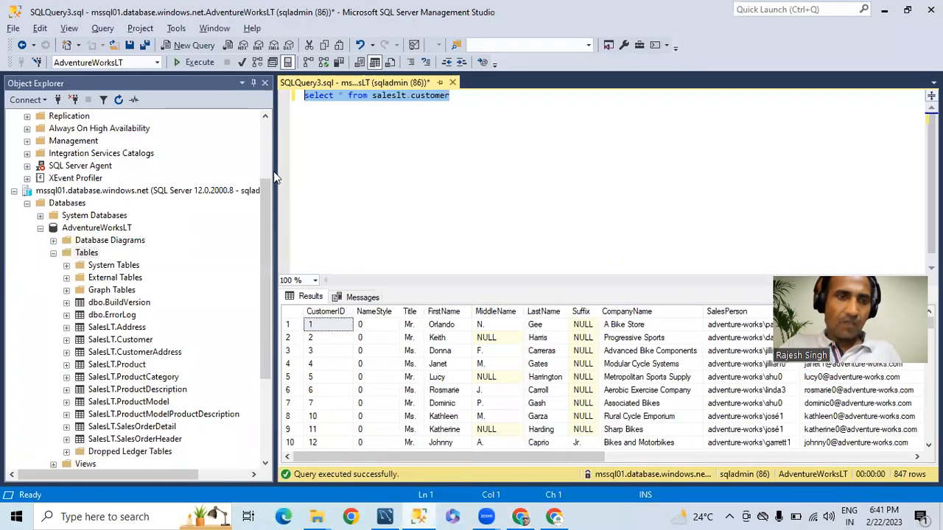
{"action": "left_click", "coordinate": [393, 137]}
{"action": "left_click_drag", "start_coordinate": [472, 104], "coordinate": [172, 95]}
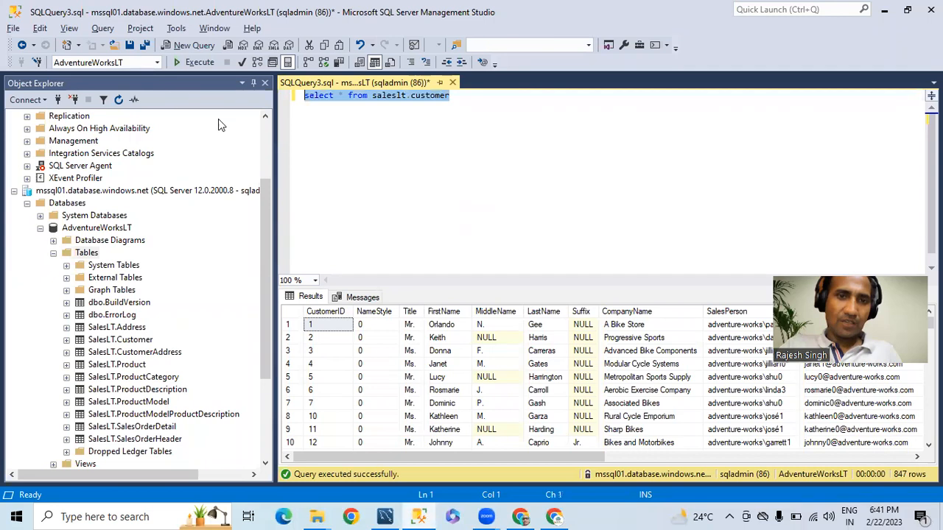
{"action": "left_click_drag", "start_coordinate": [266, 192], "coordinate": [259, 117]}
{"action": "left_click", "coordinate": [92, 165]}
{"action": "left_click", "coordinate": [97, 178]}
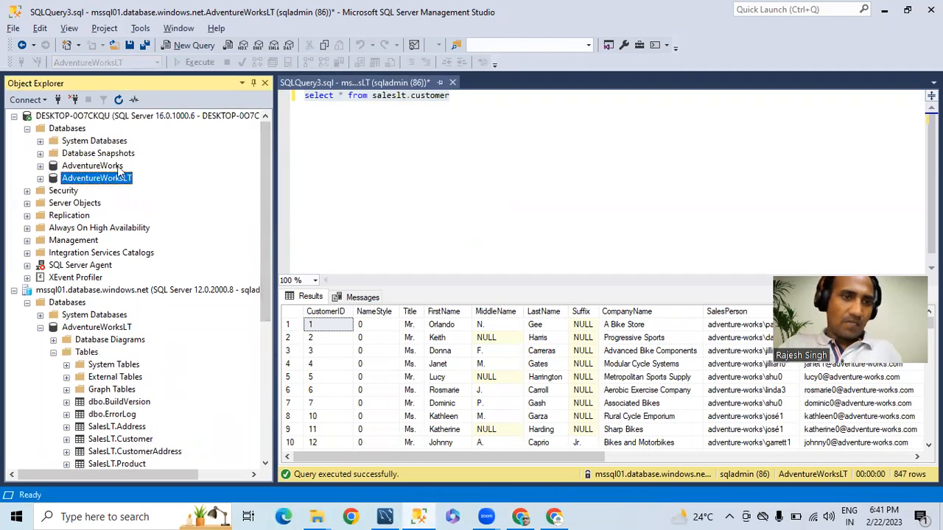
{"action": "left_click", "coordinate": [188, 45]}
{"action": "key", "text": "ctrl+v"}
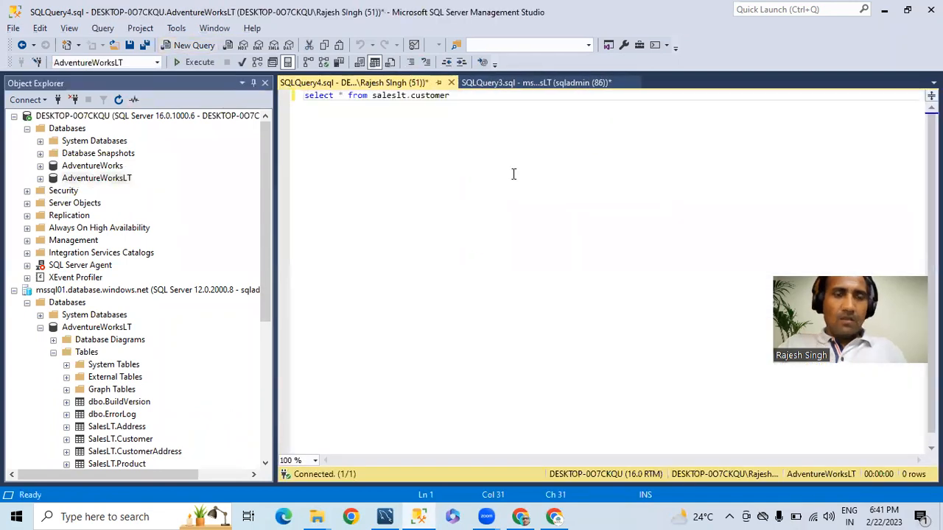
{"action": "left_click", "coordinate": [194, 62]}
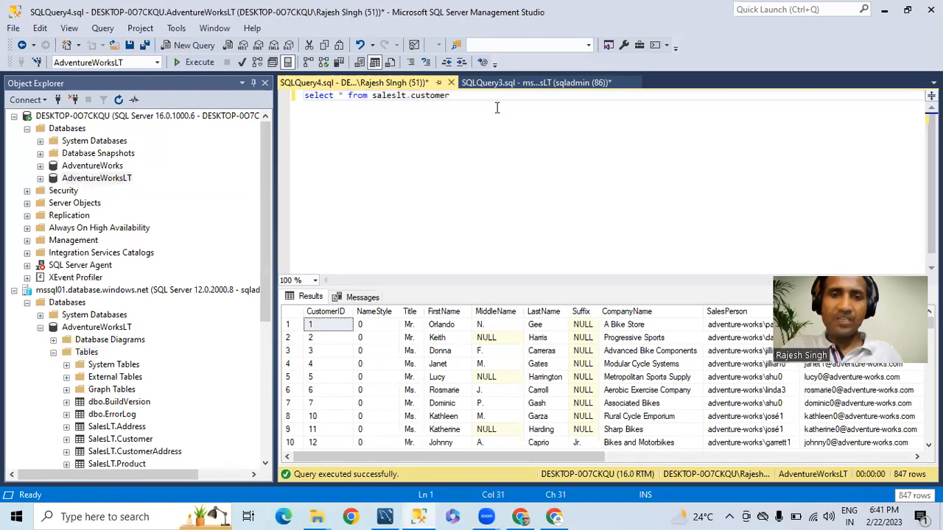
Return to the query on the Azure AdventureWorksLT database and compare its customer results with the local ones.
{"action": "key", "text": "ctrl+a"}
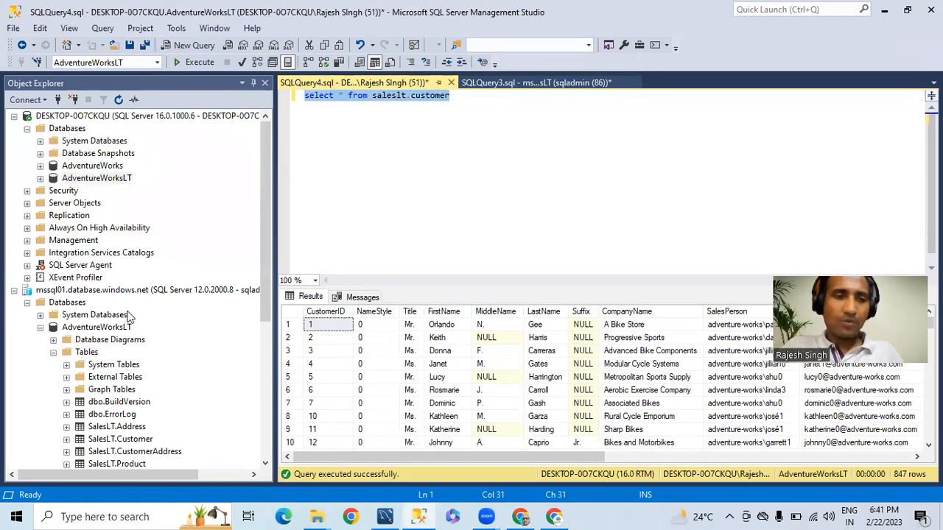
{"action": "left_click", "coordinate": [137, 290]}
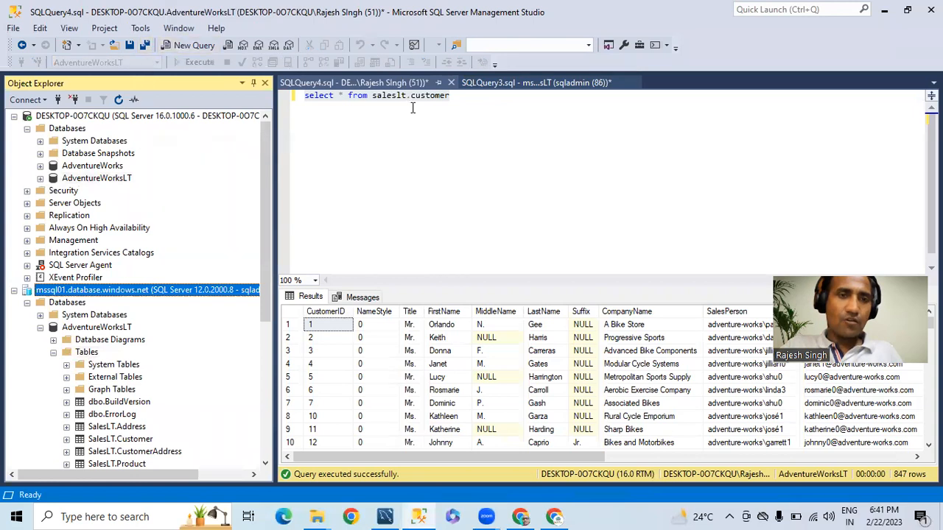
{"action": "left_click", "coordinate": [525, 85]}
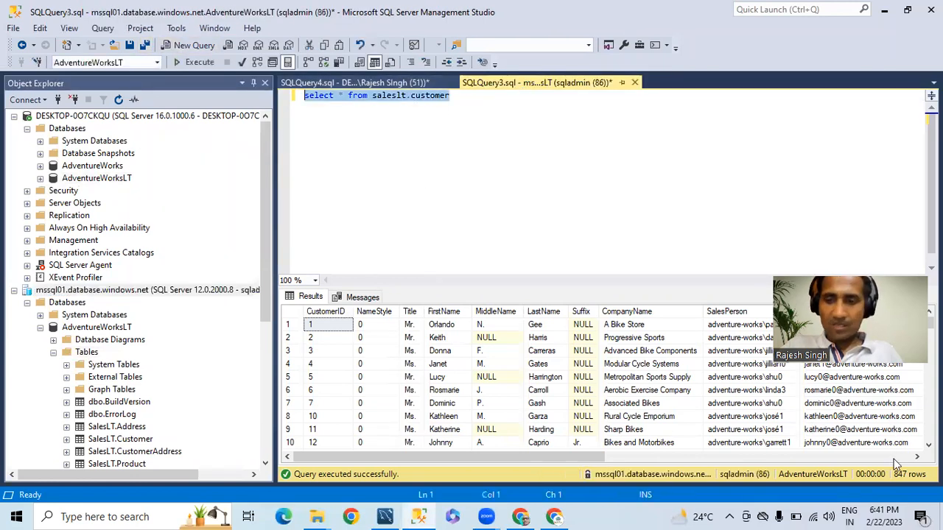